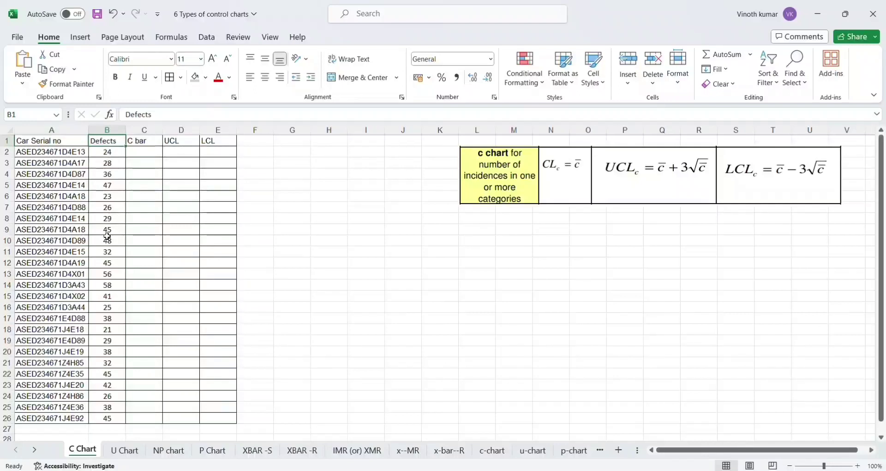
key(Down)
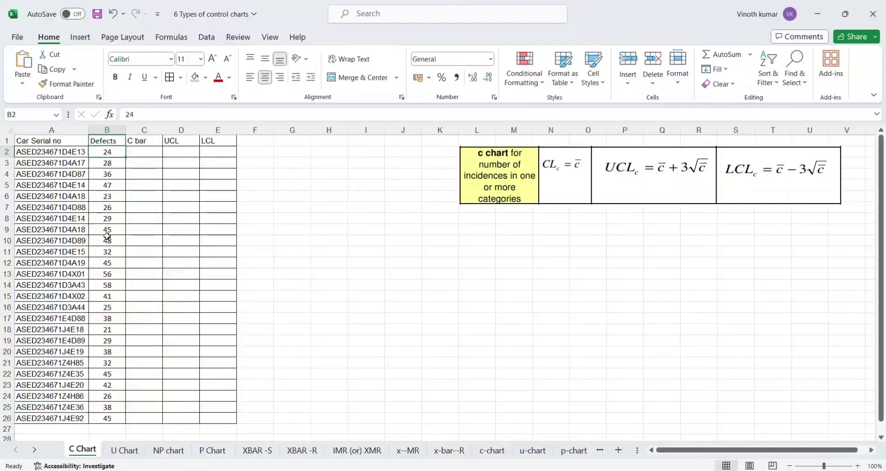
key(Left)
key(Down)
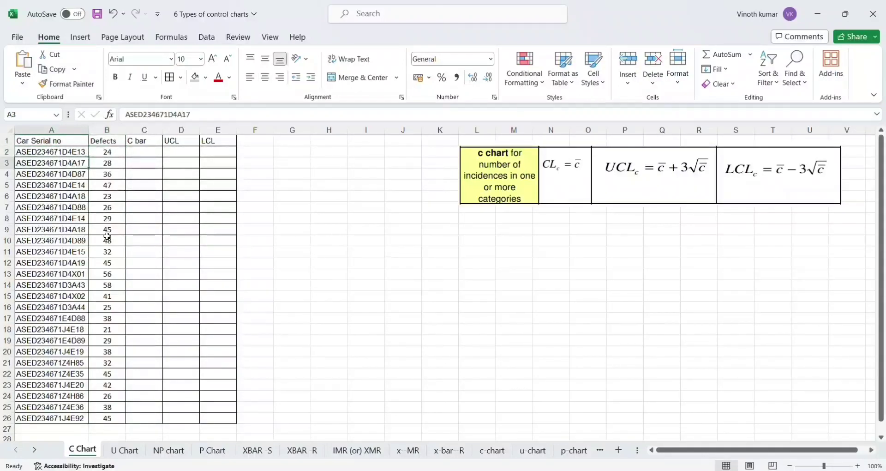
key(Right)
key(Left)
key(Right)
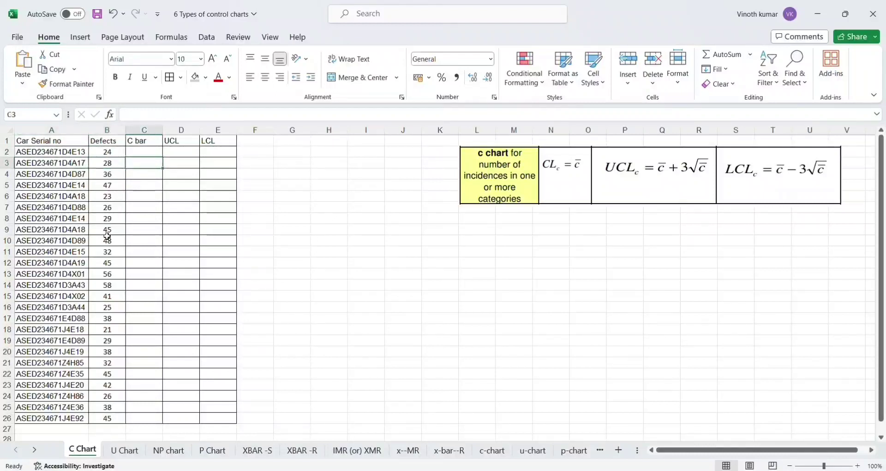
key(Up)
key(Up)
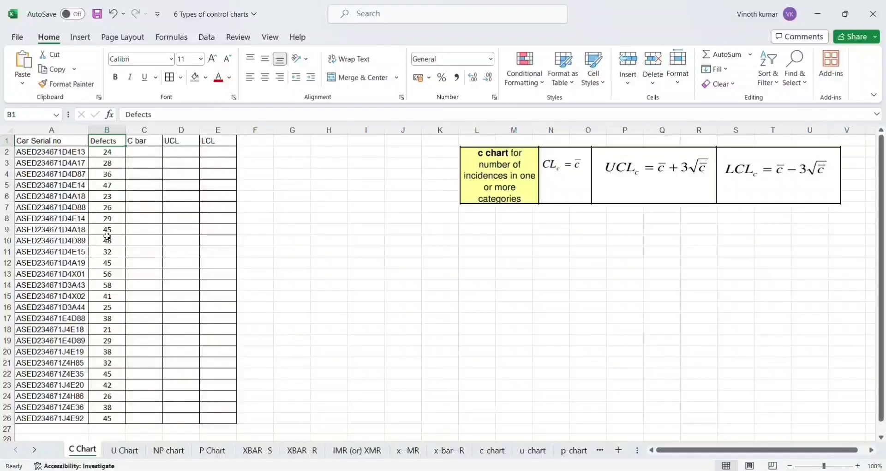
Step: Enter =SUM(B2:B26)/COUNT(B2:B26) in C2 to calculate the average defects under C bar
key(Right)
key(Down)
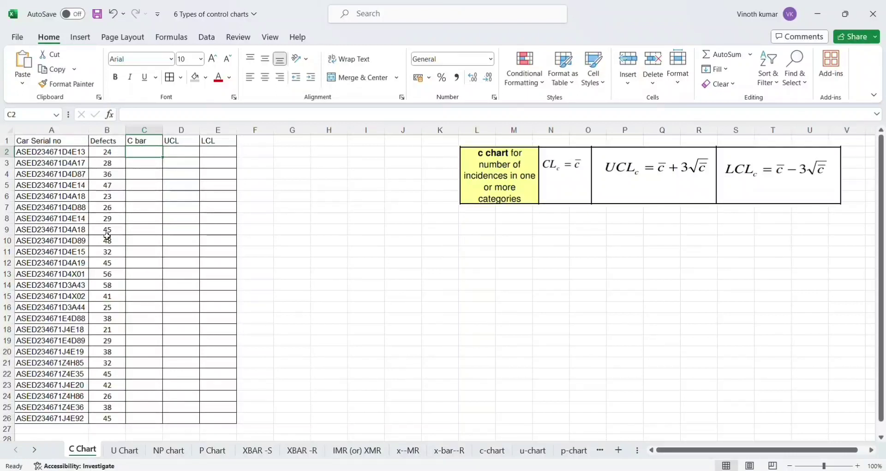
text(=)
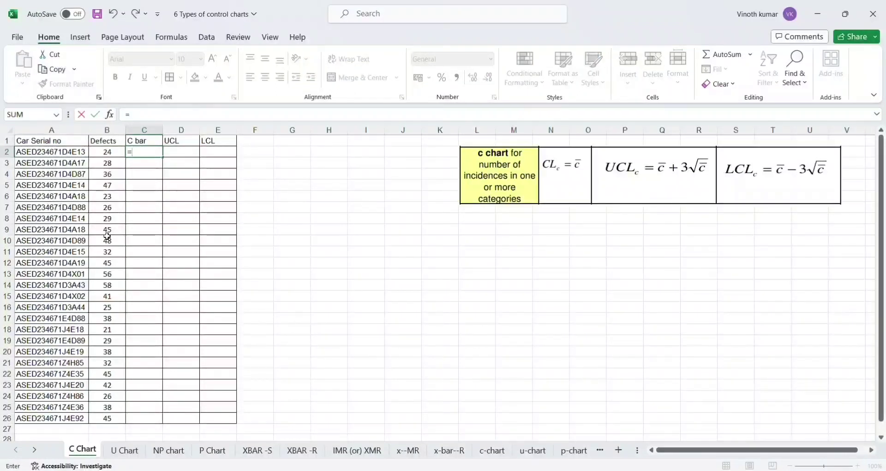
text(cum)
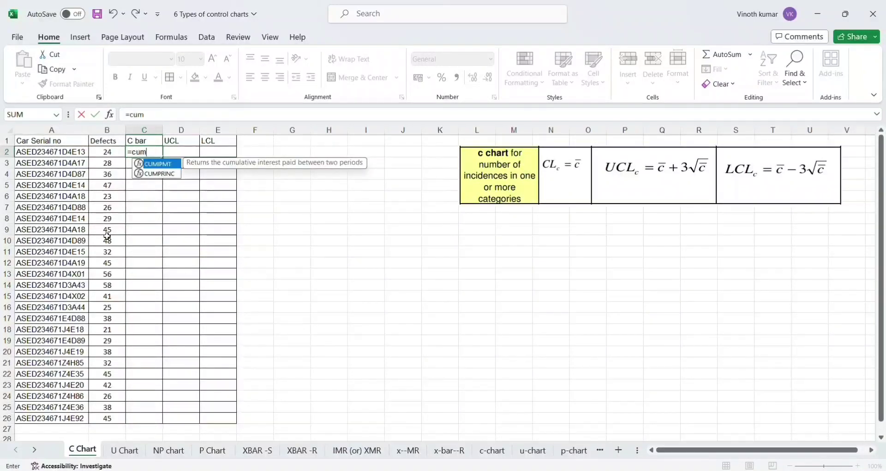
key(BackSpace)
key(BackSpace)
key(BackSpace)
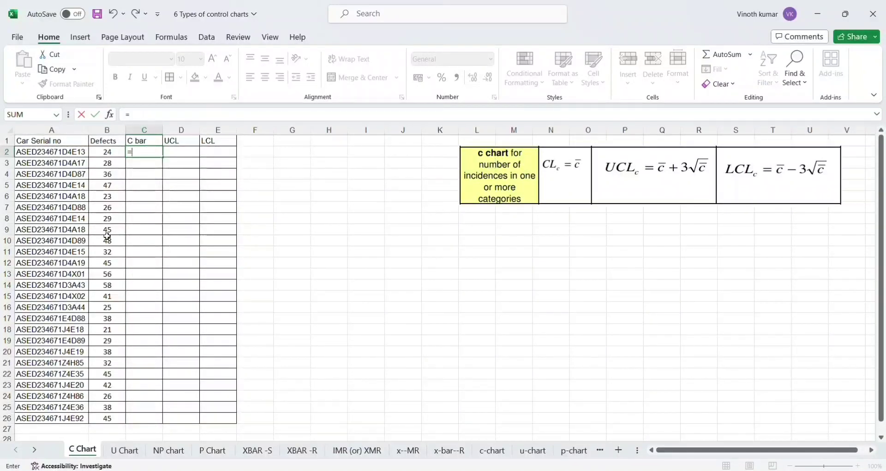
text(sum()
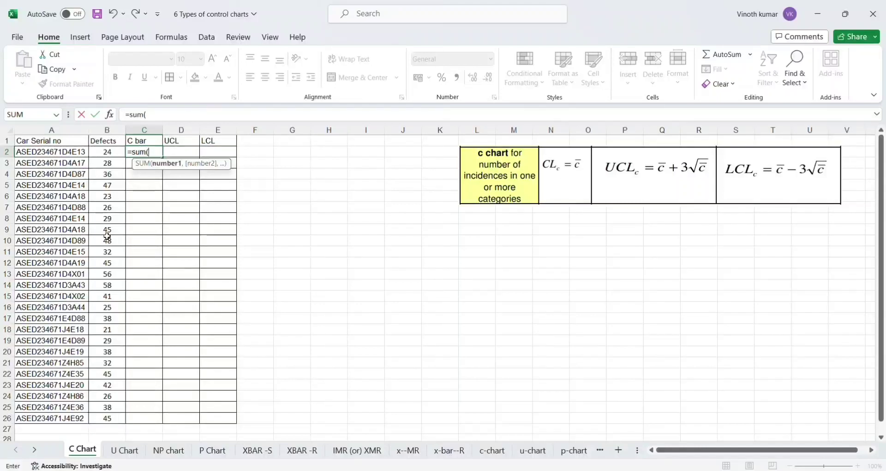
key(Left)
key(Left)
key(Right)
key(ctrl+shift+Down)
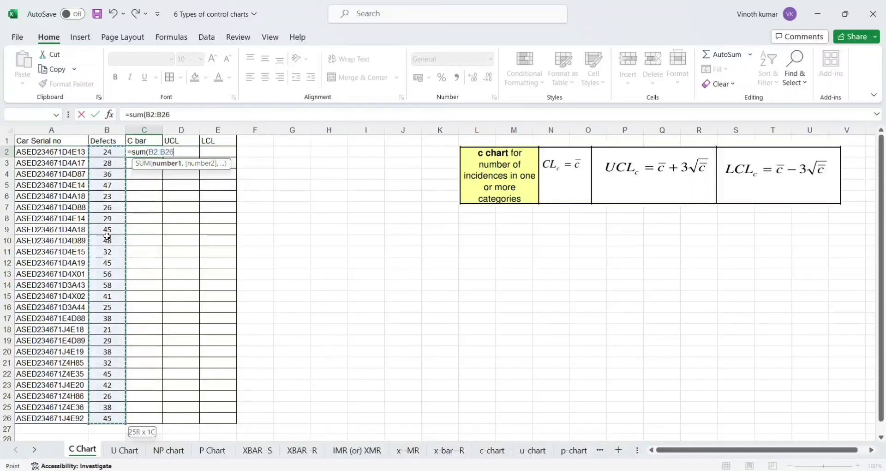
text()/co)
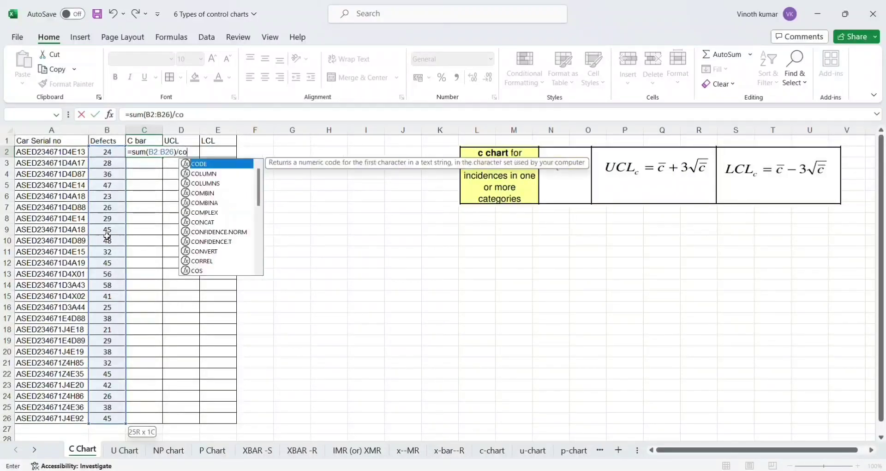
text(unt()
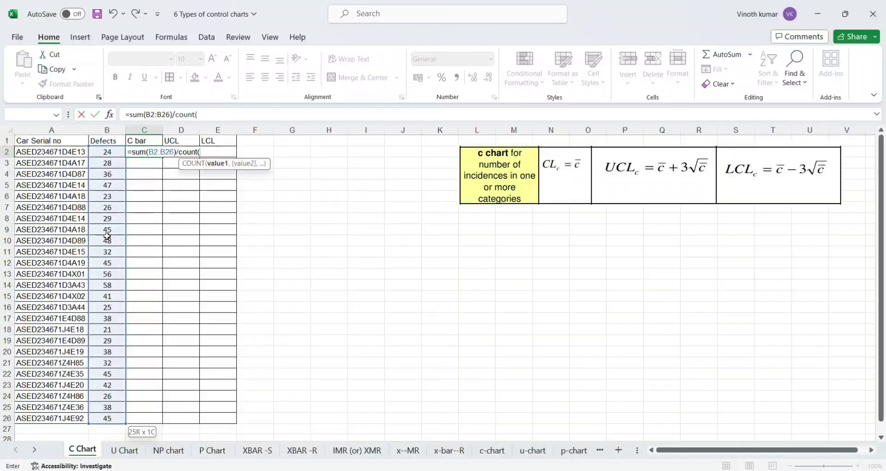
key(Left)
key(ctrl+shift+Down)
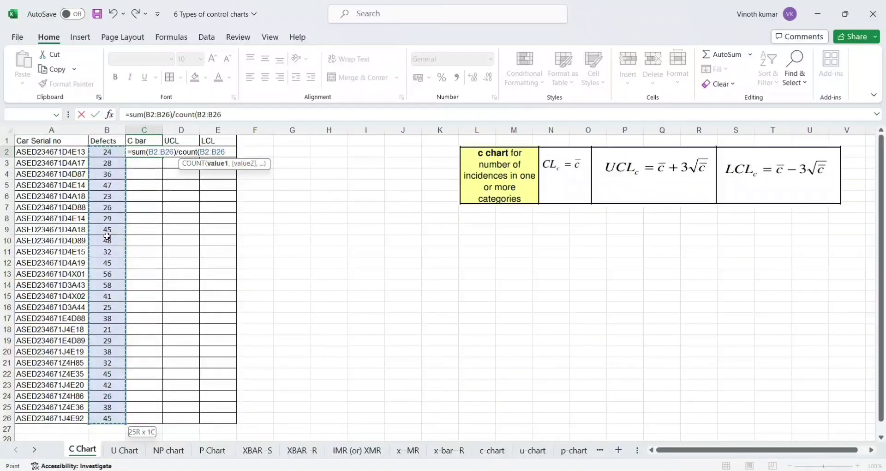
text())
key(Return)
key(Up)
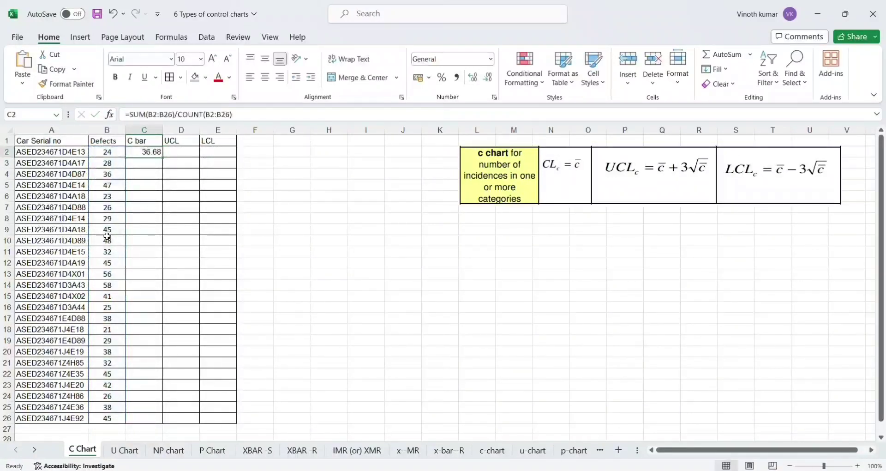
Step: Make C3 reference the cell above with =C2 and copy that formula down the C bar column through C26
key(Down)
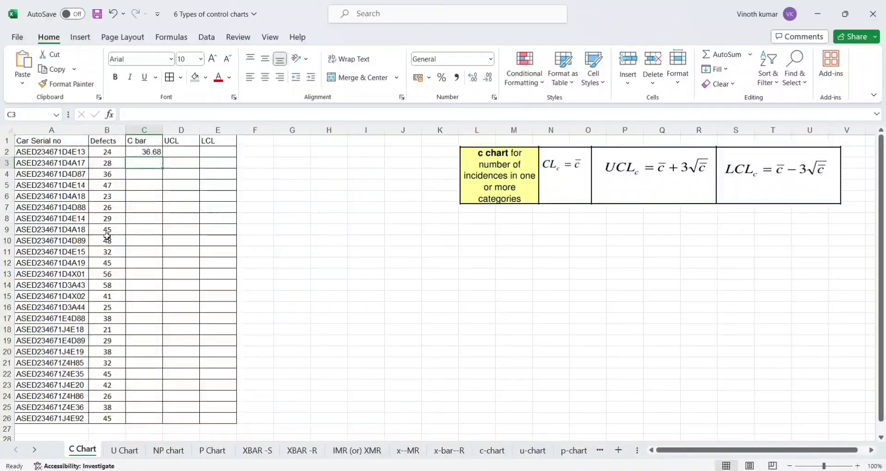
text(=)
key(Up)
key(Return)
key(Up)
key(ctrl+c)
key(Left)
key(ctrl+Down)
key(Right)
key(ctrl+shift+Up)
key(ctrl+v)
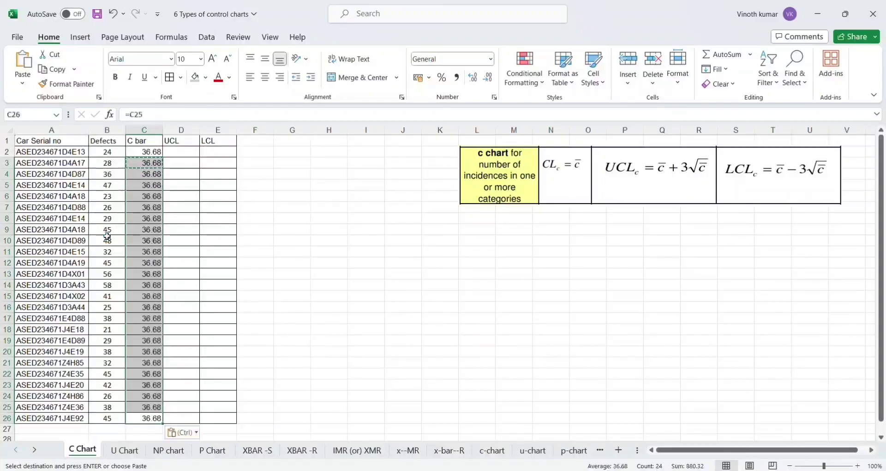
Step: Enter the upper control limit formula =C2+3*SQRT(C2) in D2
key(Right)
key(ctrl+Up)
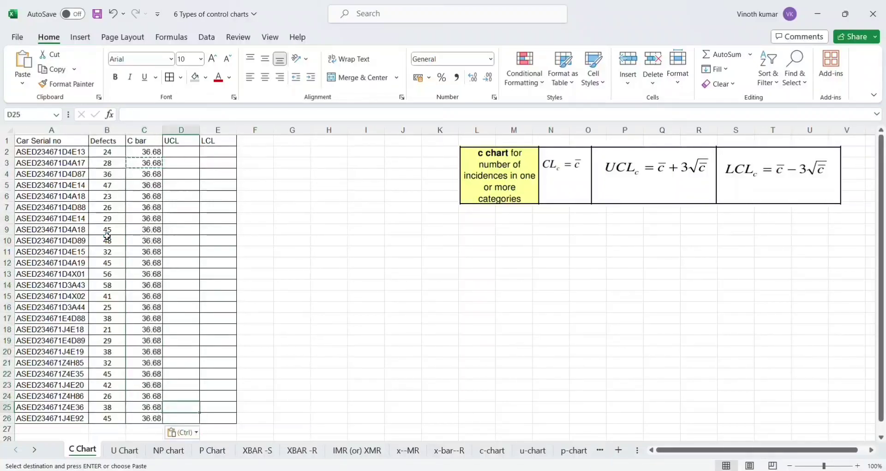
key(Down)
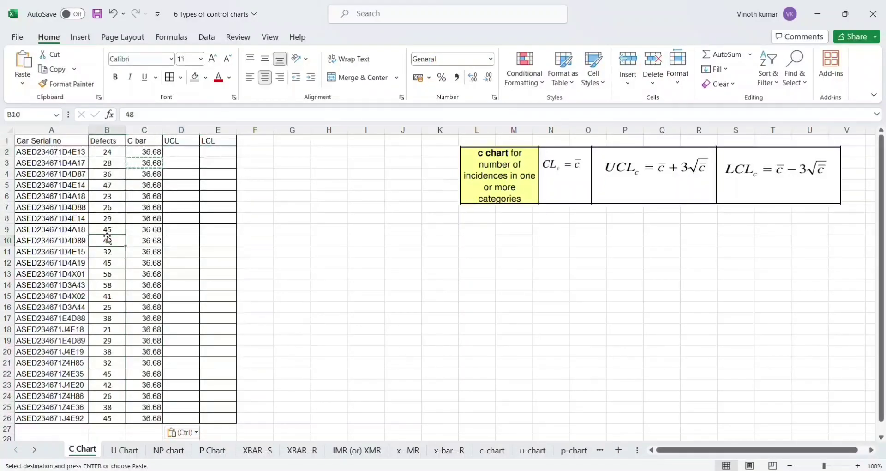
key(Left)
key(Escape)
key(Right)
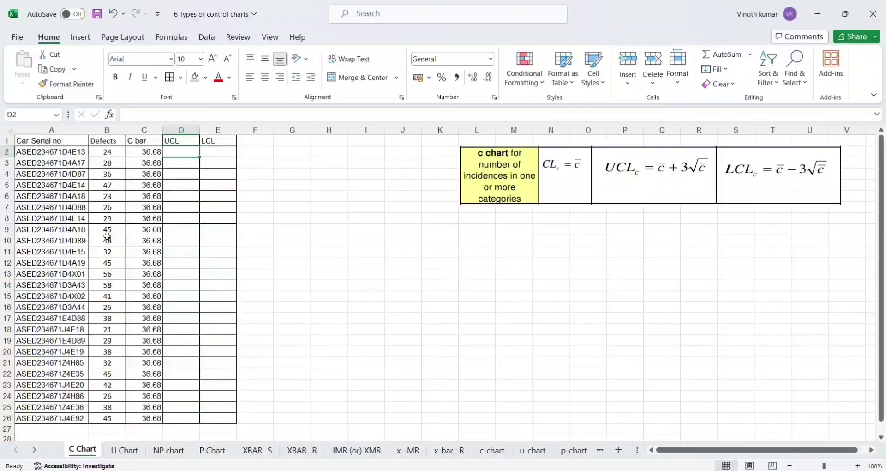
text(=)
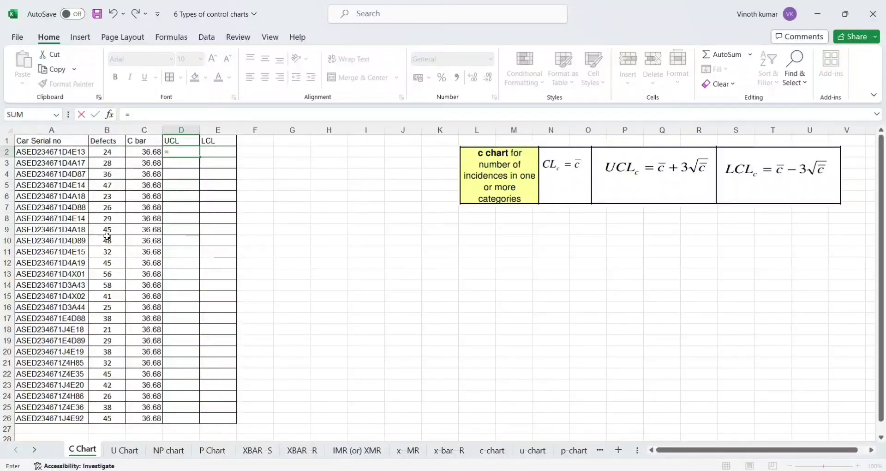
key(Left)
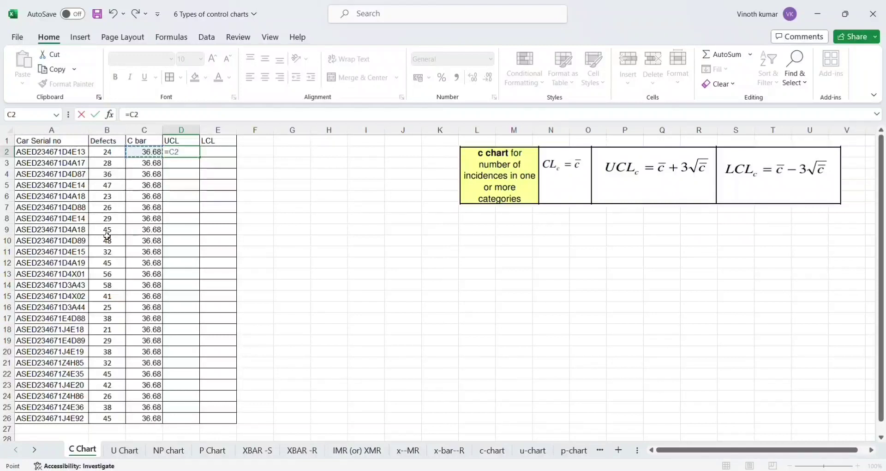
text(+3*Sqrt)
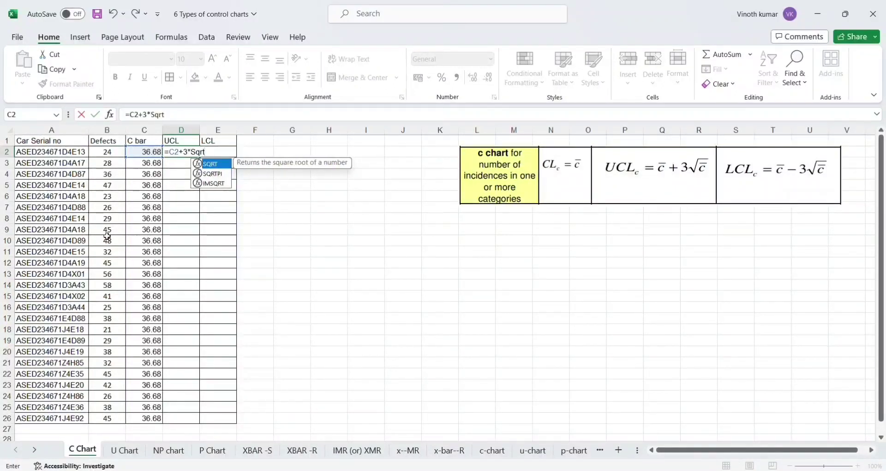
double_click(217, 165)
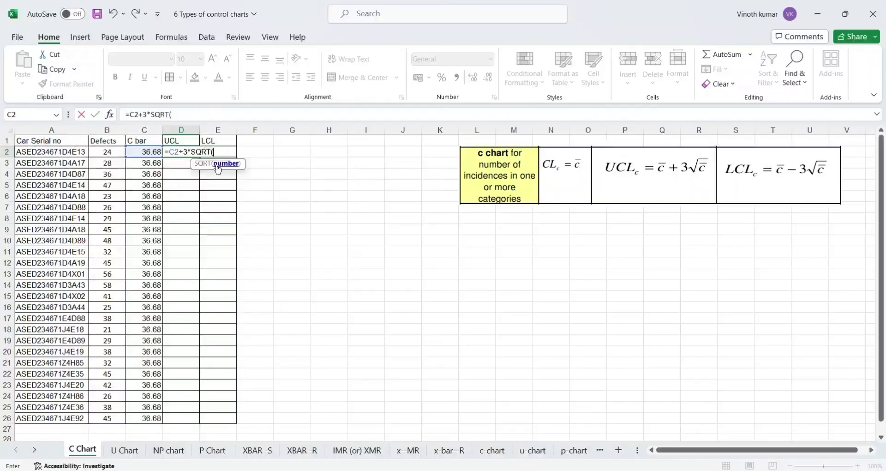
click(142, 151)
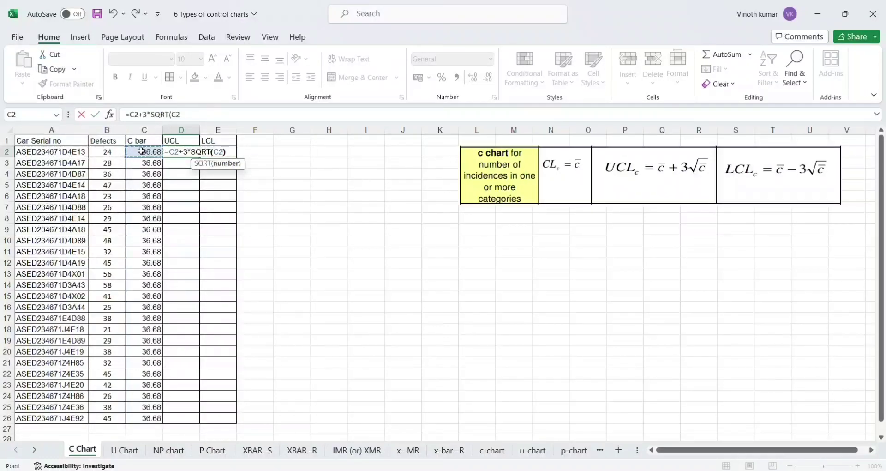
text())
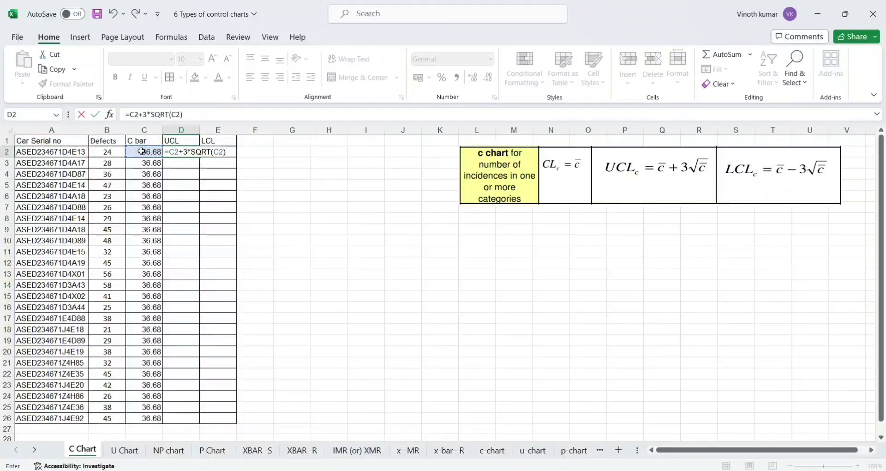
key(Return)
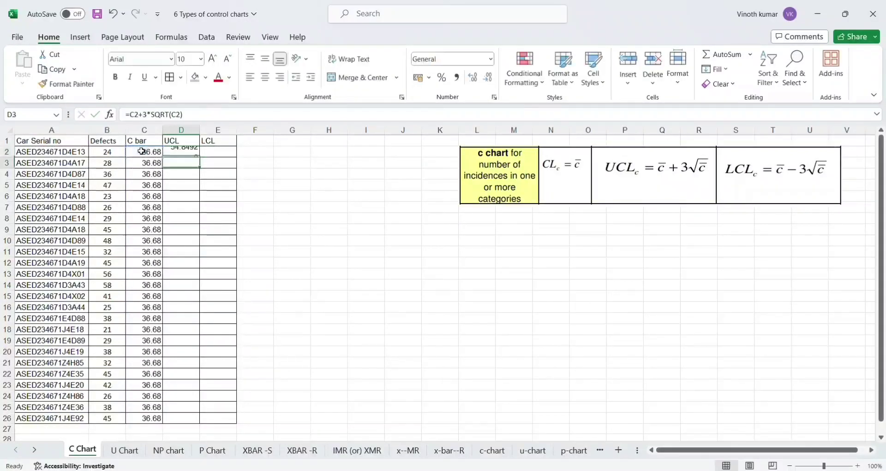
key(Up)
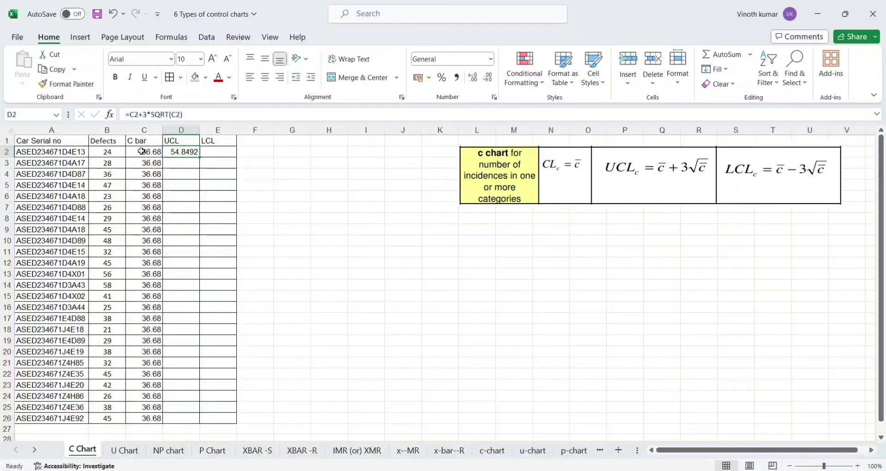
Step: Copy the complete formula text of the UCL cell D2 without changing it
key(Right)
key(Left)
click(193, 112)
key(shift+Left)
key(shift+Left)
key(shift+Left)
key(shift+Left)
key(shift+Left)
key(shift+Left)
key(shift+Left)
key(shift+Left)
key(shift+Left)
key(shift+Left)
key(shift+Left)
key(shift+Left)
key(shift+Left)
key(shift+Left)
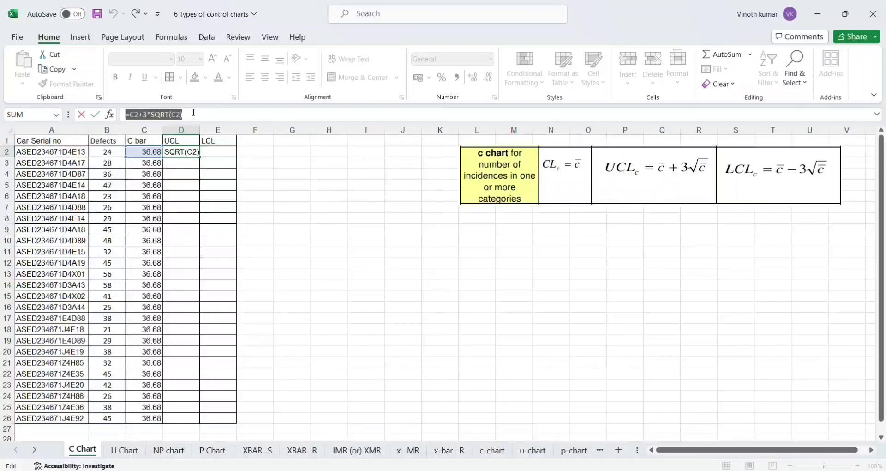
key(ctrl+c)
key(Return)
Step: Paste the formula into the LCL cell E2 and change its plus sign to a minus, giving =C2-3*SQRT(C2)
key(Right)
key(Up)
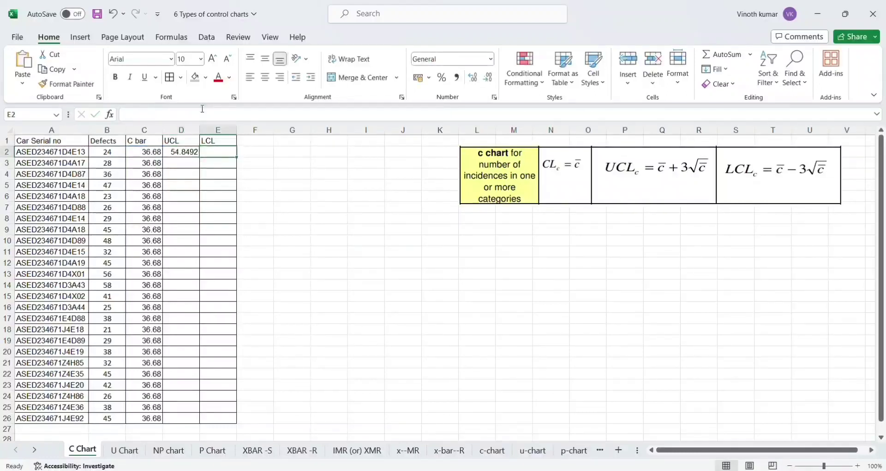
double_click(220, 151)
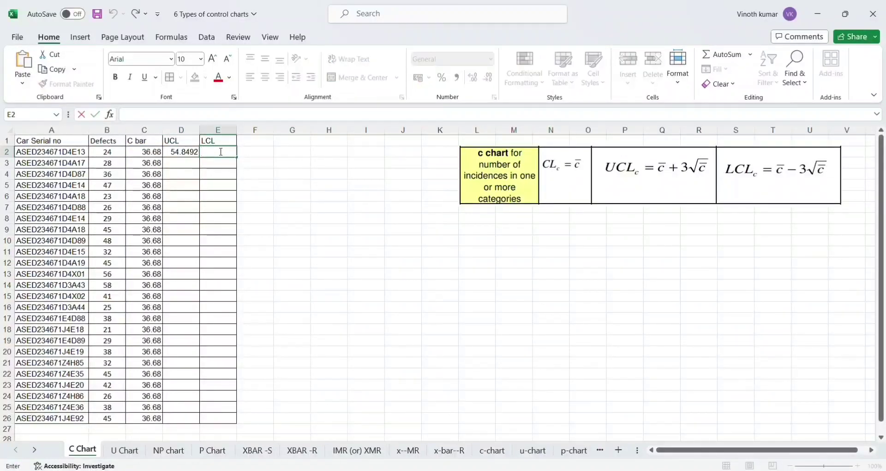
key(ctrl+v)
click(139, 114)
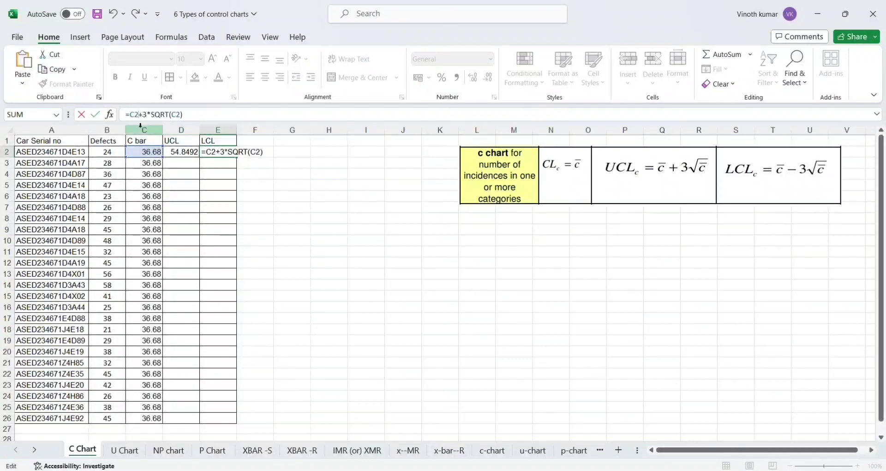
key(Delete)
text(-)
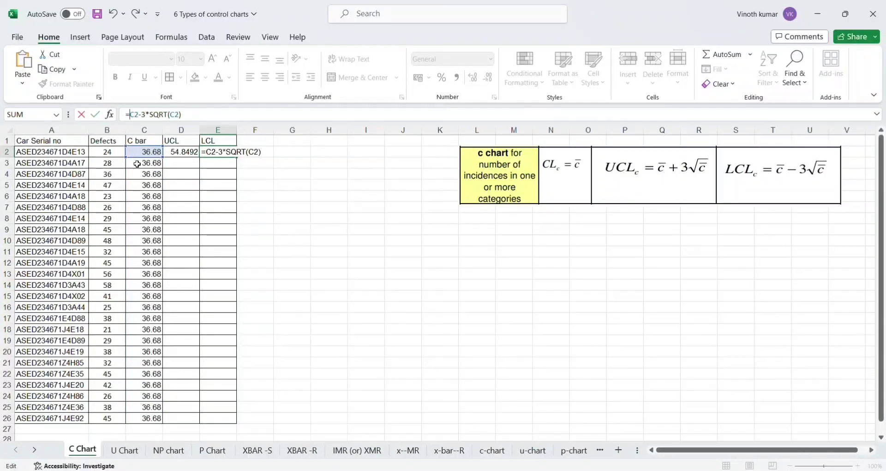
Step: Wrap the LCL formula in E2 in a MAX function with 0 as its first argument: =MAX(0,C2-3*SQRT(C2))
text(Max)
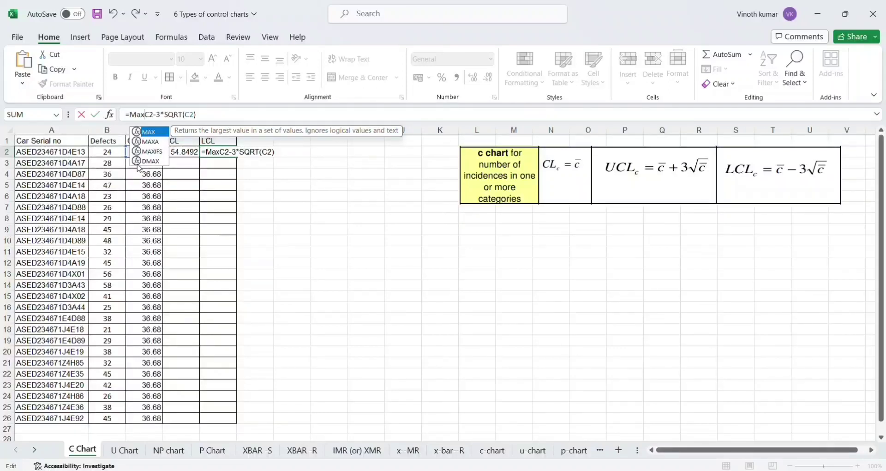
text(()
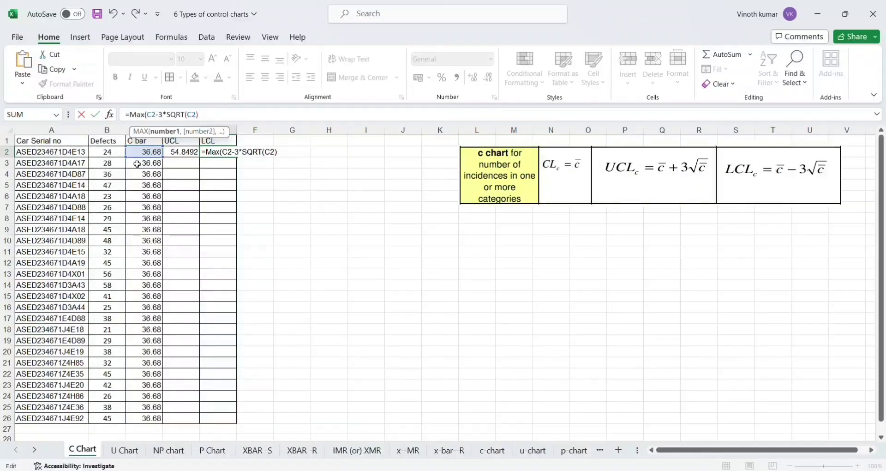
text(0,)
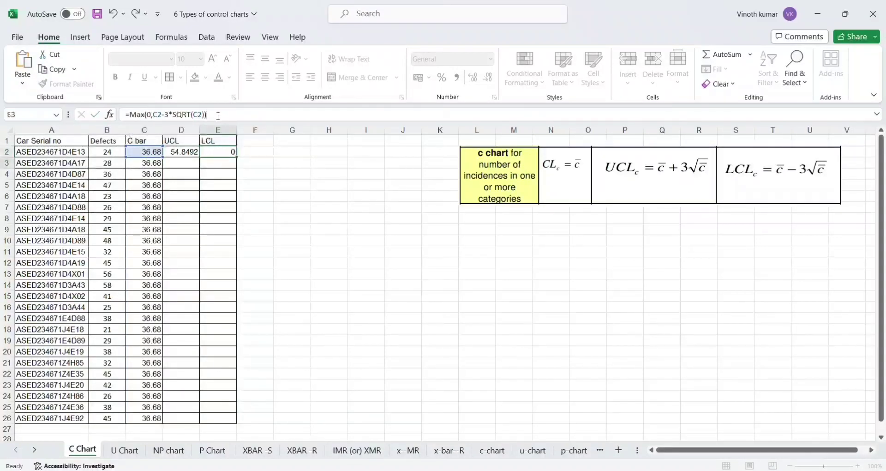
Step: Confirm the LCL formula in E2, and link row 3 to it with =D2 in D3 and =E2 in E3
key(Return)
key(Up)
key(Left)
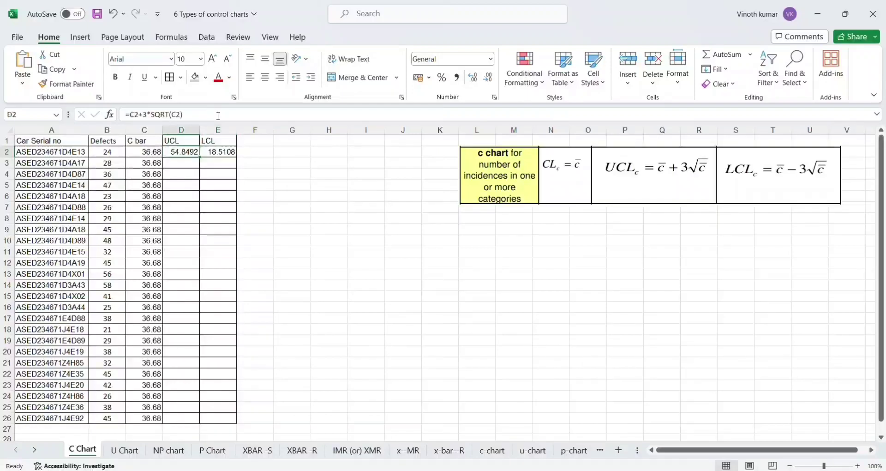
key(Down)
text(=)
key(Up)
key(Return)
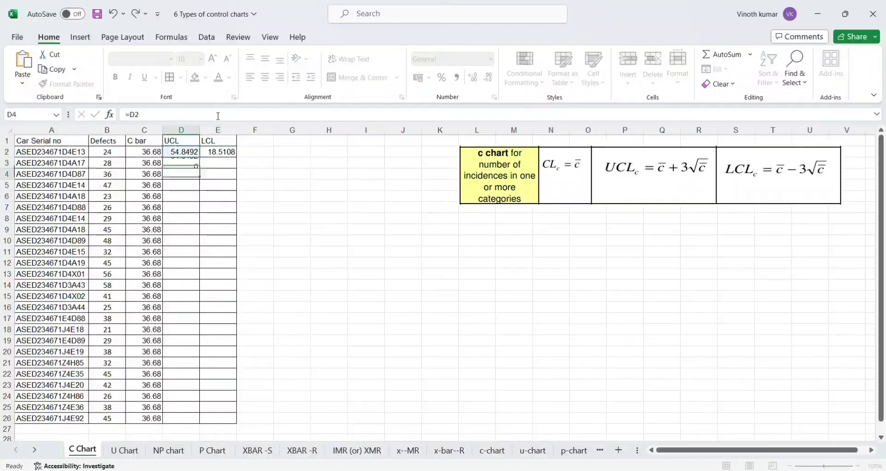
key(Up)
key(Right)
text(=)
key(Up)
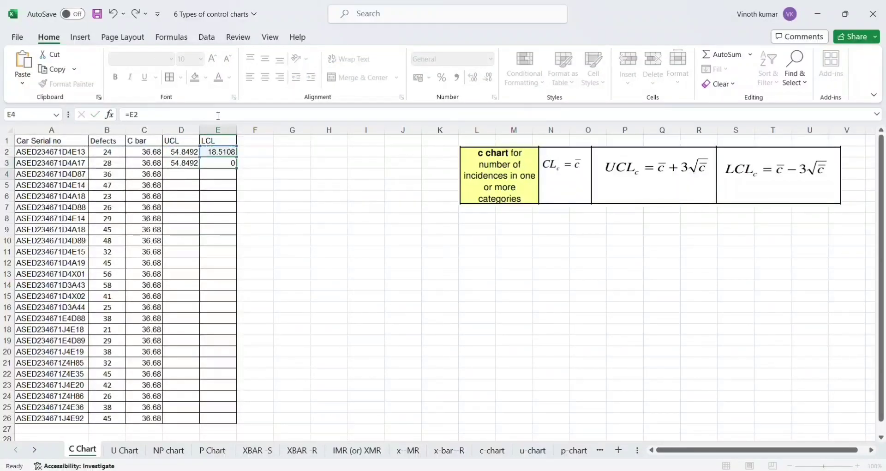
key(Return)
Step: Copy the linked formulas in D3:E3 down the UCL and LCL columns through row 26
key(Up)
key(Left)
key(shift+Right)
key(ctrl+c)
key(Left)
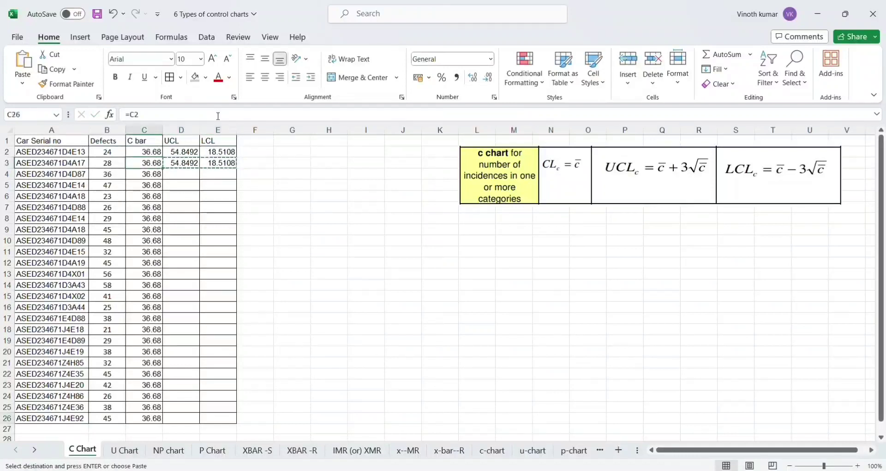
key(ctrl+Down)
key(Right)
key(ctrl+shift+Up)
key(shift+Right)
key(ctrl+v)
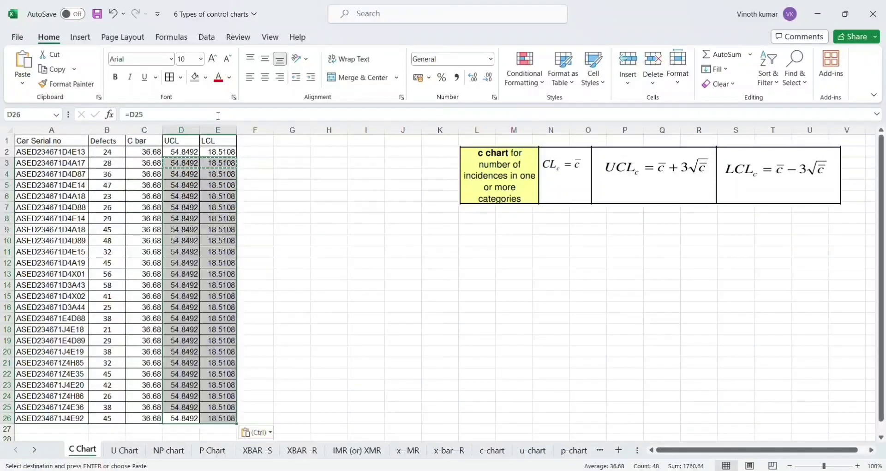
key(Escape)
Step: Review the first data row's serial number and defect count and the C bar, UCL and LCL formulas beside them
key(Left)
key(Left)
key(Left)
key(Up)
key(Up)
key(Up)
key(Up)
key(Up)
key(Up)
key(Up)
key(Up)
key(Up)
key(Up)
key(Up)
key(Up)
key(Up)
key(Up)
key(Up)
key(Up)
key(Up)
key(Up)
key(Up)
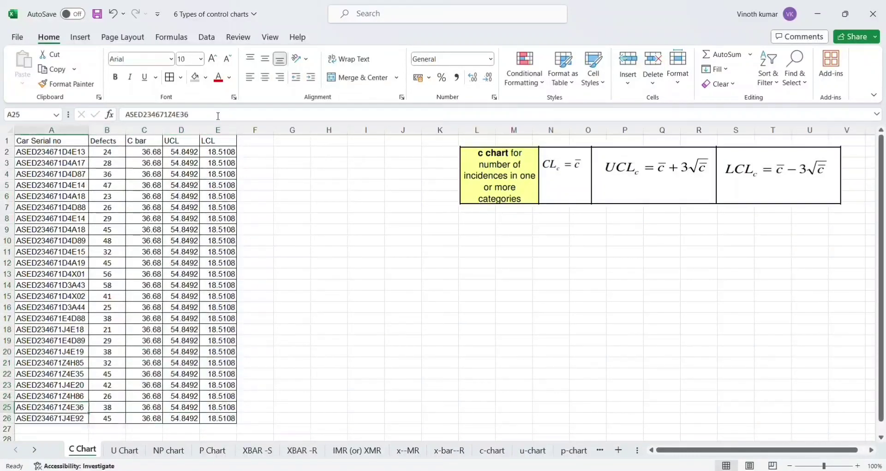
key(Up)
key(Up)
key(Up)
key(Up)
key(Up)
key(Up)
key(Down)
key(Up)
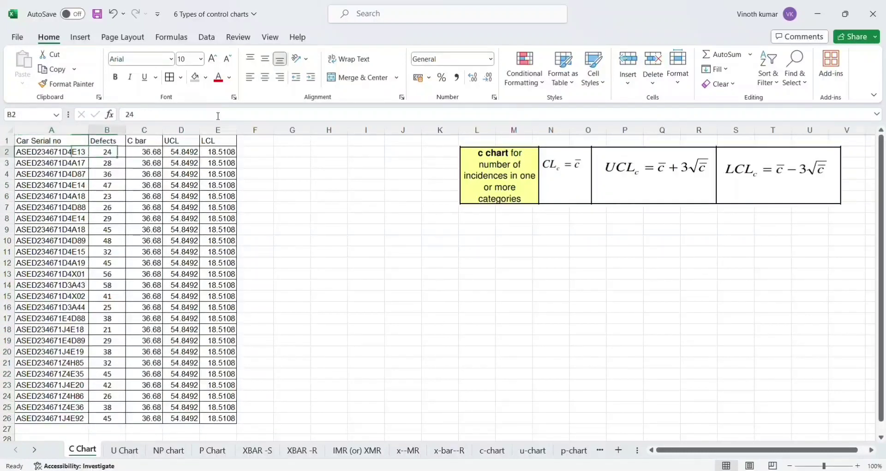
key(Down)
key(Right)
key(Left)
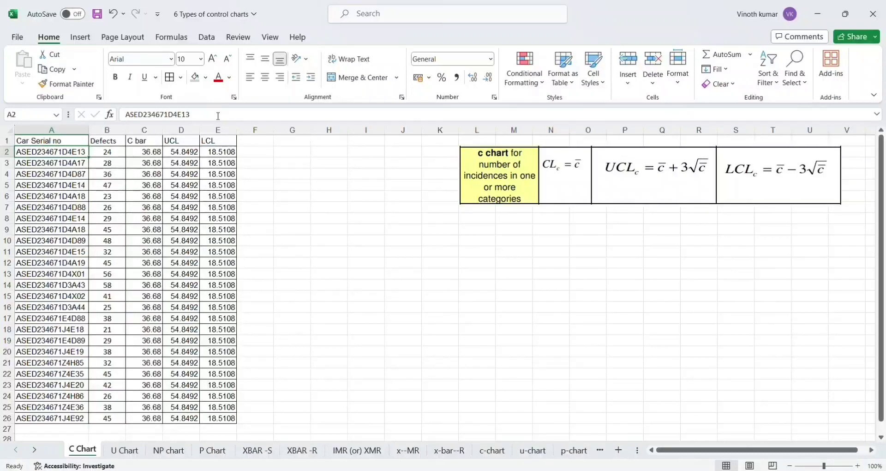
key(Right)
key(Left)
key(Right)
key(Right)
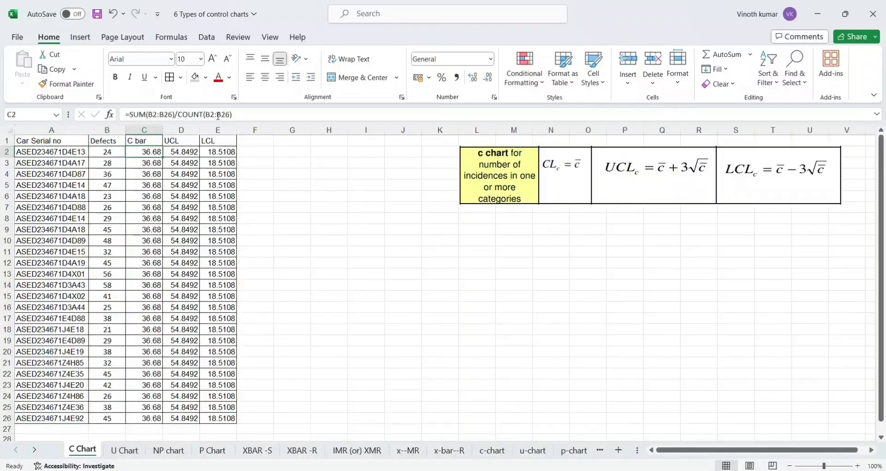
key(Right)
key(Right)
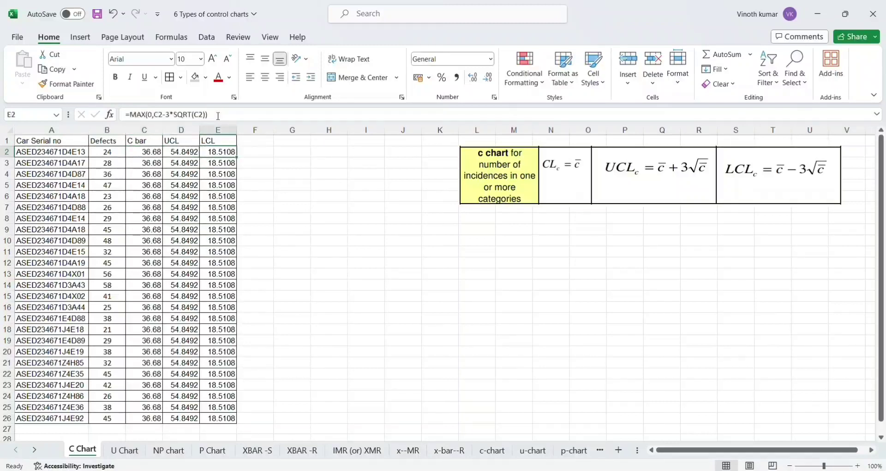
Step: Insert a 2-D line chart from the Defects, C bar, UCL and LCL columns with their headers, B1:E26
key(Left)
key(Left)
key(Up)
key(Left)
key(shift+Right)
key(shift+Right)
key(shift+Right)
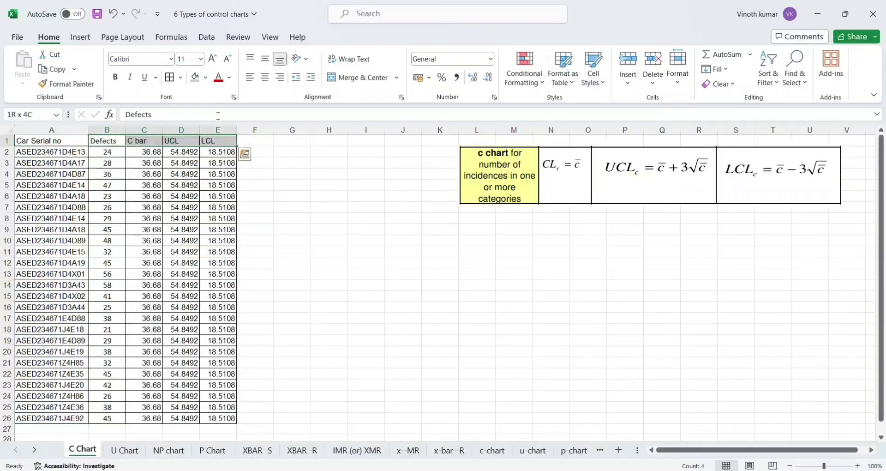
key(ctrl+shift+Down)
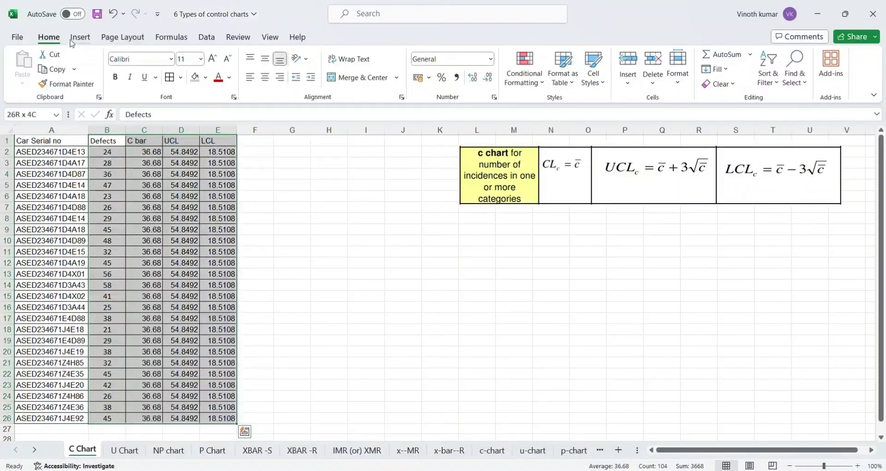
click(79, 38)
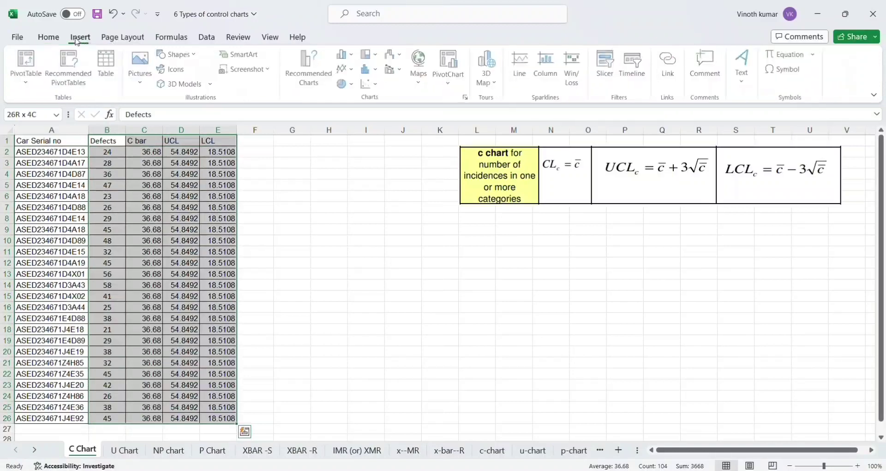
click(347, 69)
click(352, 112)
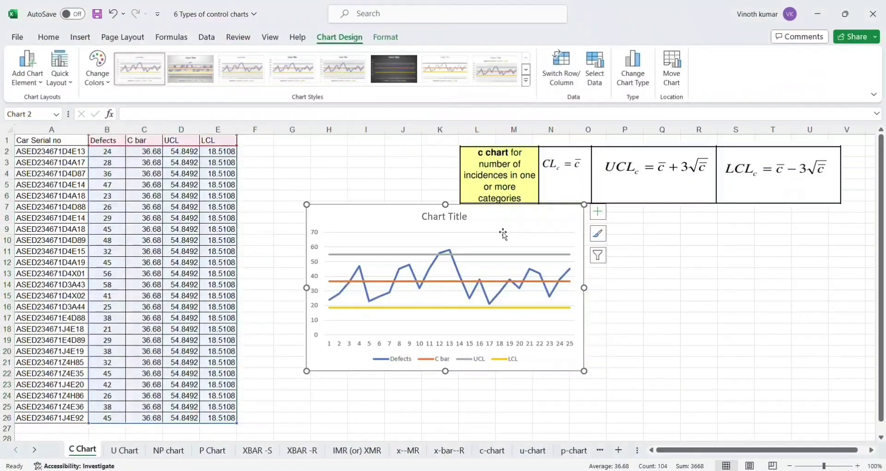
Step: Replace the chart's title text with "C Chart" and close the formatting pane
click(426, 215)
double_click(427, 215)
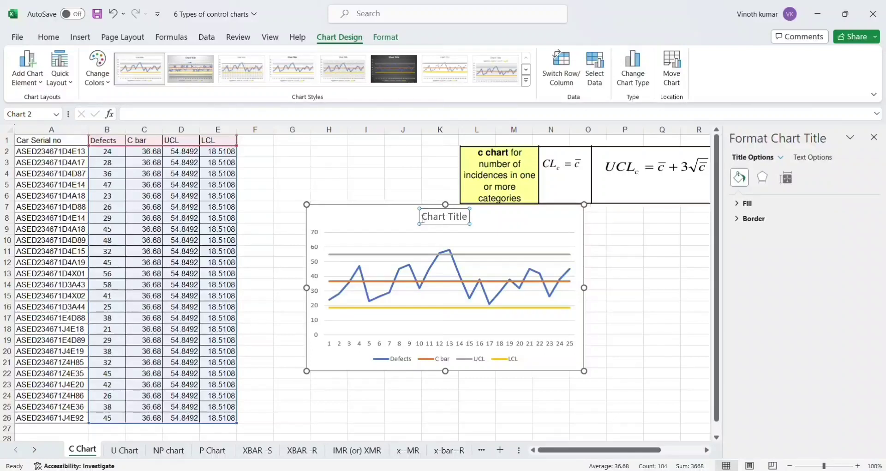
key(shift+Right)
key(shift+Right)
key(shift+Right)
key(shift+Right)
key(shift+Right)
key(shift+Right)
key(shift+Right)
key(shift+Right)
key(shift+Right)
key(shift+Right)
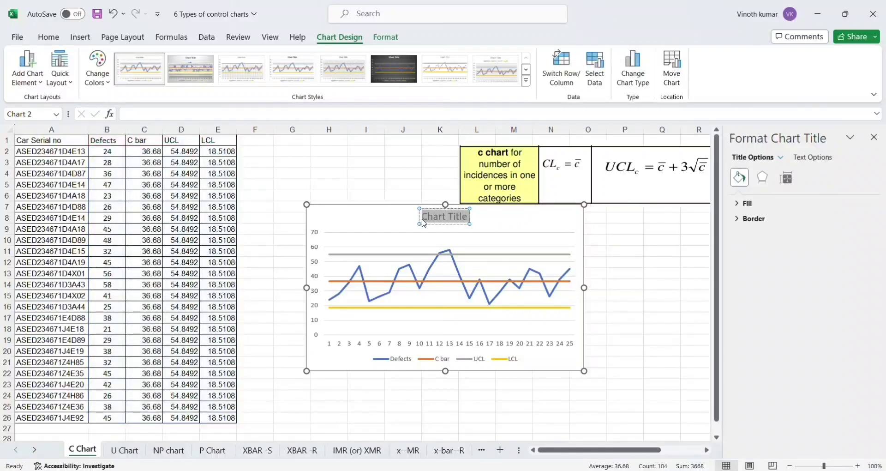
text(c)
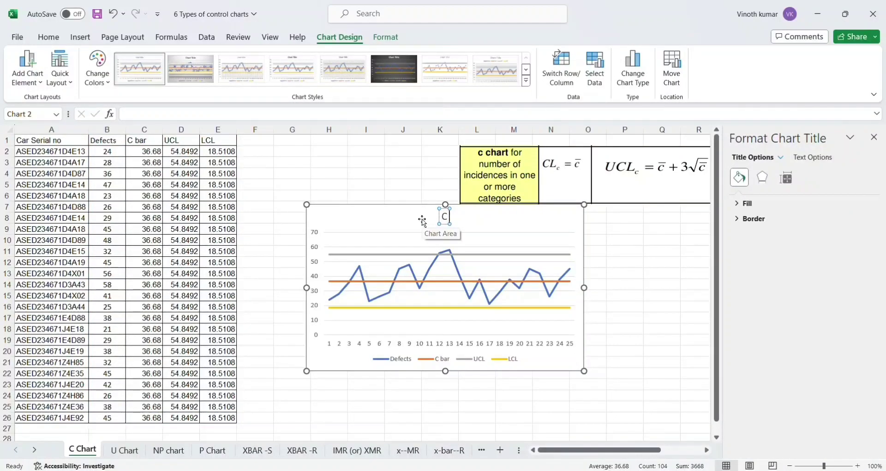
text( Chart)
click(643, 267)
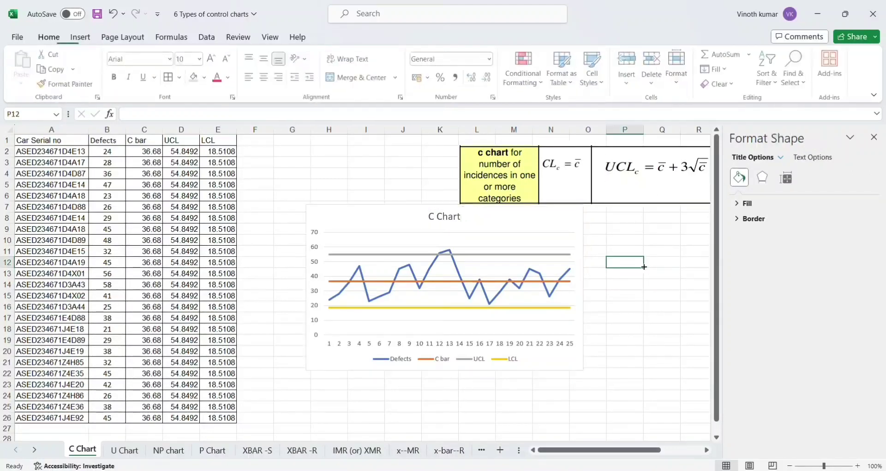
click(878, 137)
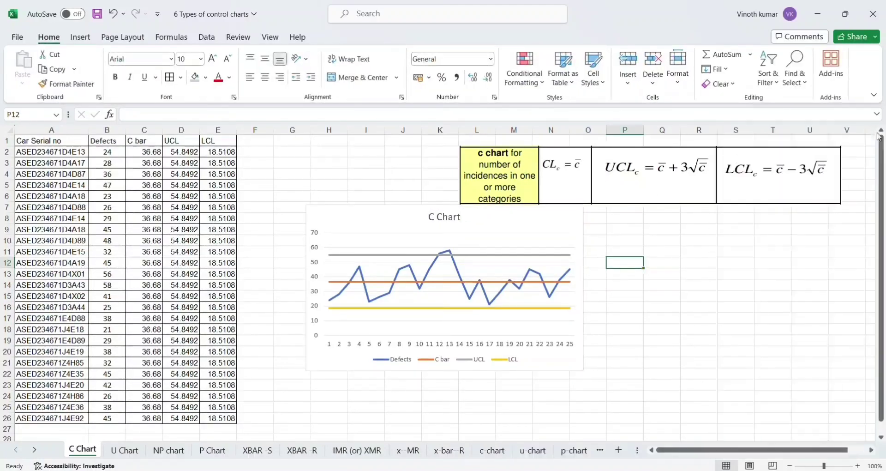
Step: Move the chart directly below the c chart formula table, widen it to the table's right edge and deselect it
drag(342, 206, 488, 215)
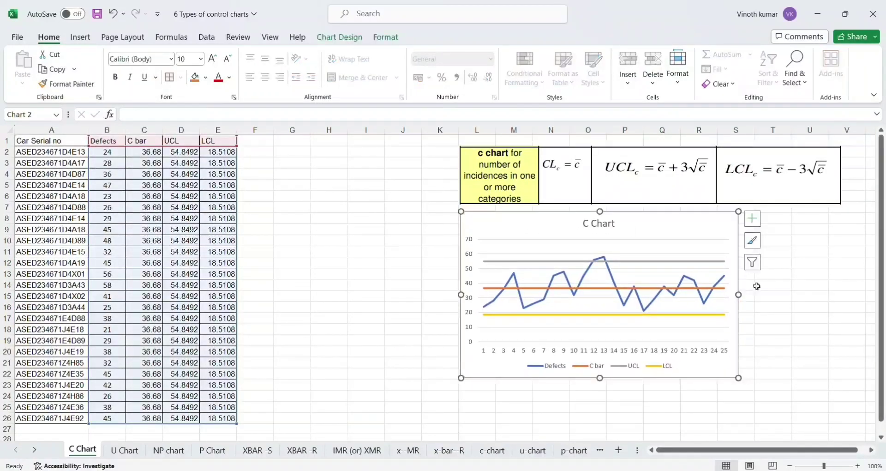
drag(739, 294, 839, 298)
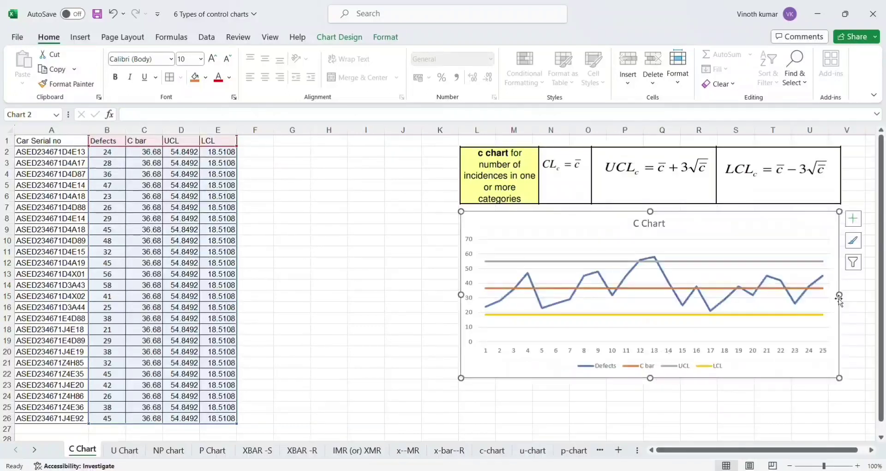
click(347, 220)
Step: Copy the Defects column B1:B26 with its header and paste it into Minitab's worksheet column C1, starting in the column name cell
key(ctrl+Left)
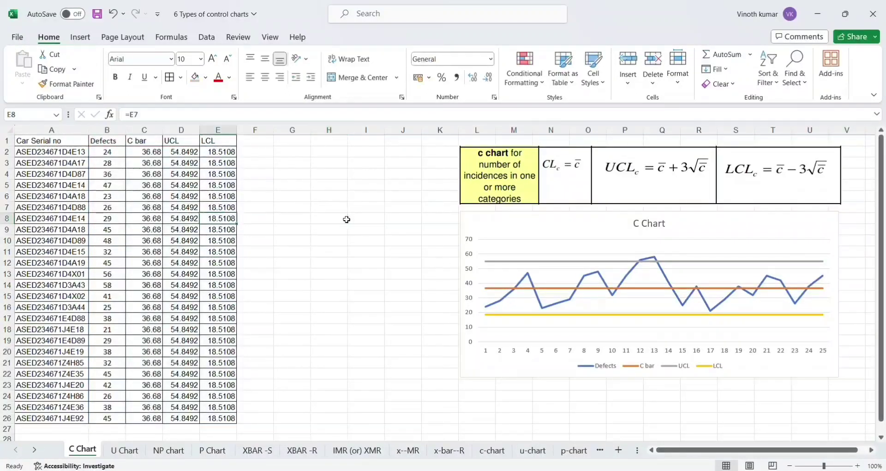
key(ctrl+Left)
key(ctrl+Up)
key(Right)
key(ctrl+shift+Down)
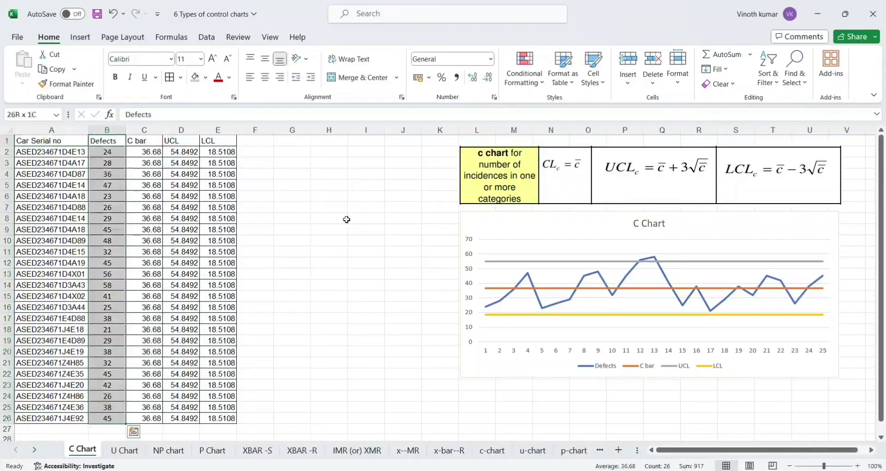
key(ctrl+c)
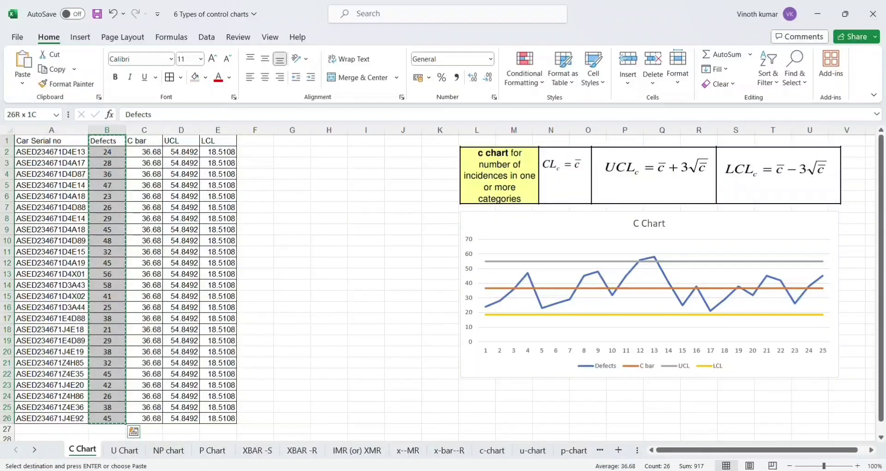
key(alt+Tab)
click(168, 294)
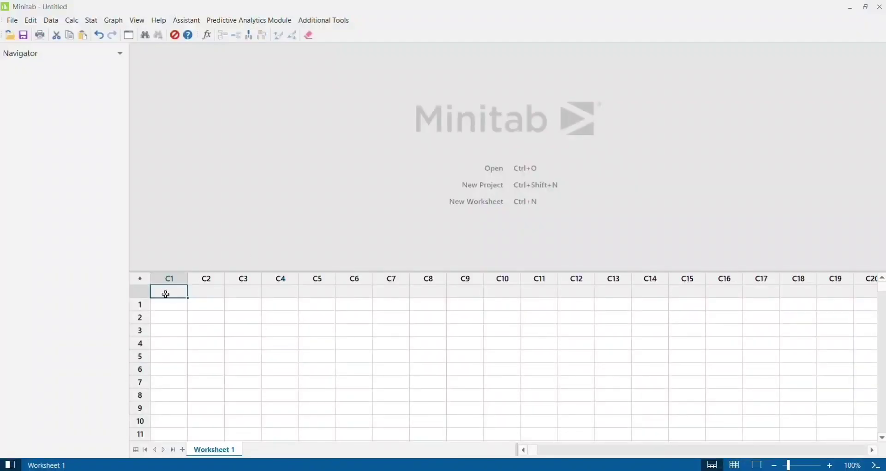
key(ctrl+v)
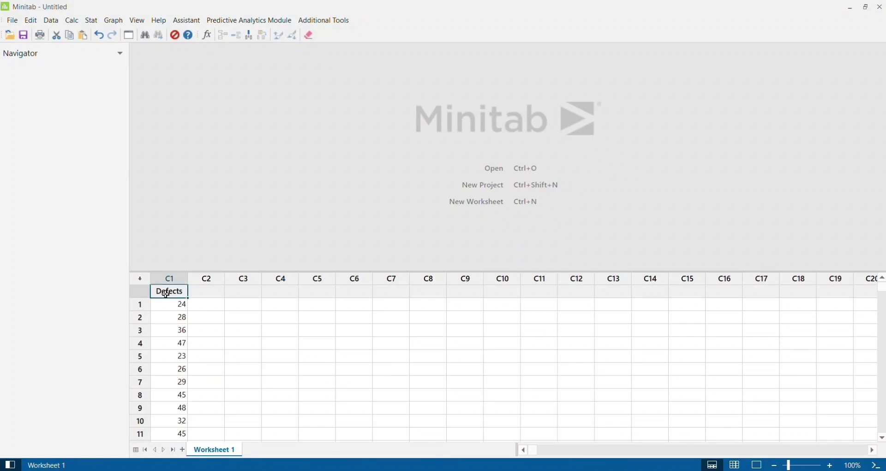
Step: Start an attributes control chart of type C and add Defects as its variable
click(92, 22)
mouse_move(96, 37)
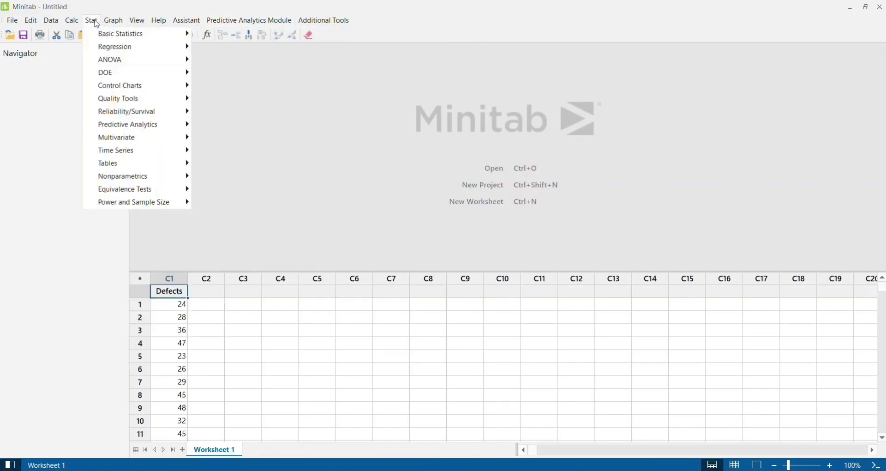
mouse_move(72, 20)
mouse_move(99, 21)
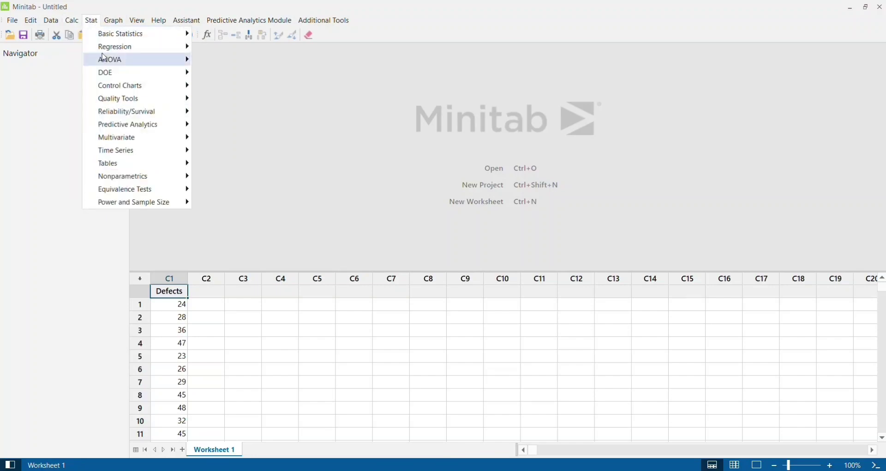
mouse_move(134, 87)
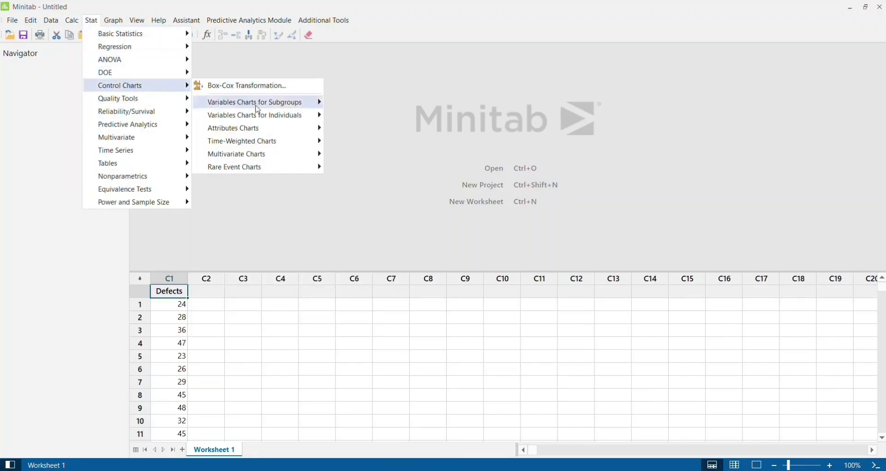
mouse_move(284, 134)
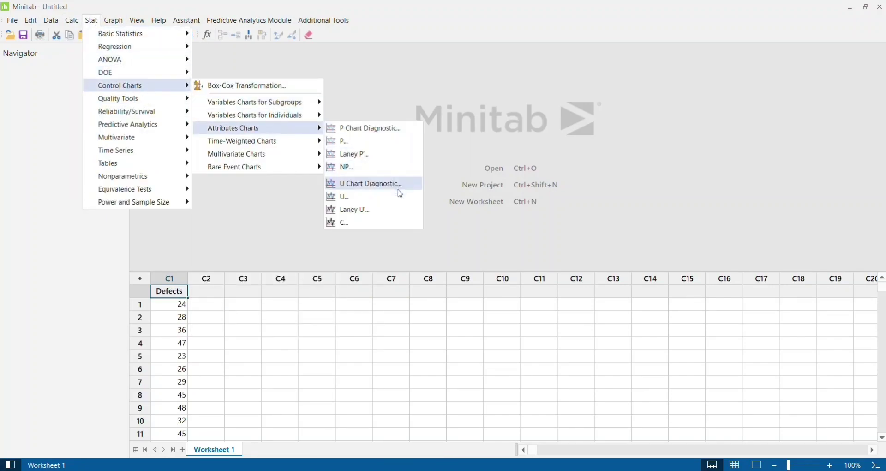
click(369, 225)
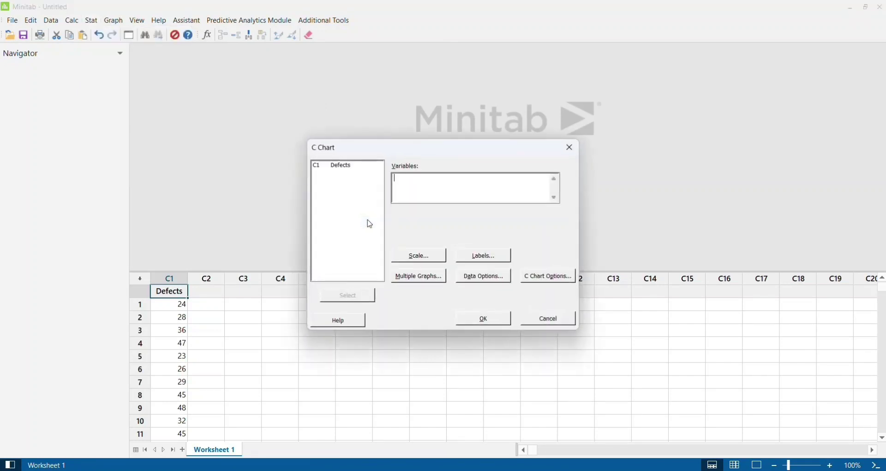
double_click(334, 168)
Step: Enable the three remaining special-cause tests in the C chart options so all four are selected, and accept the options
click(560, 279)
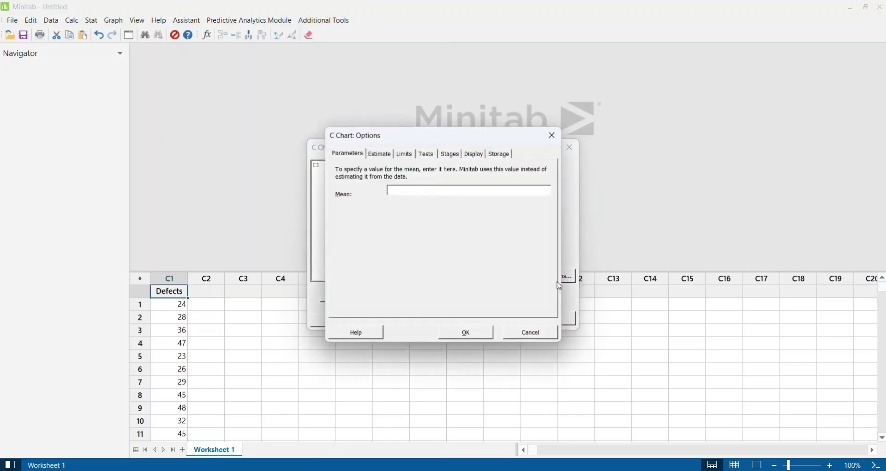
click(426, 154)
click(347, 205)
click(341, 221)
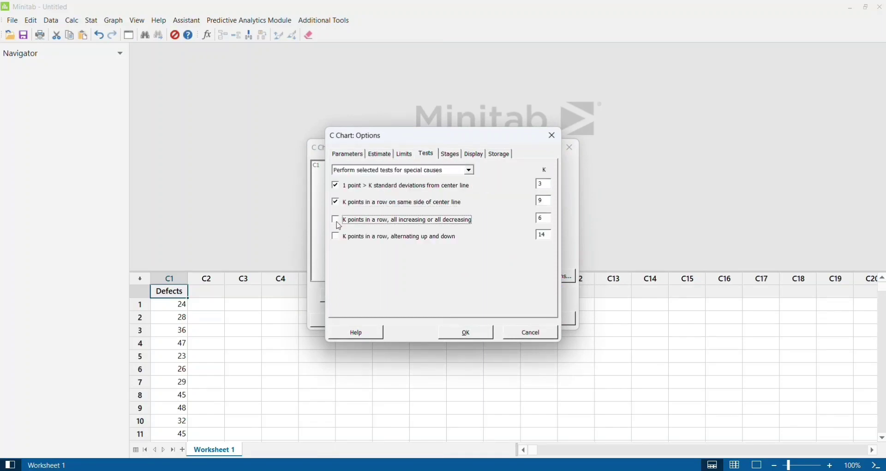
click(336, 241)
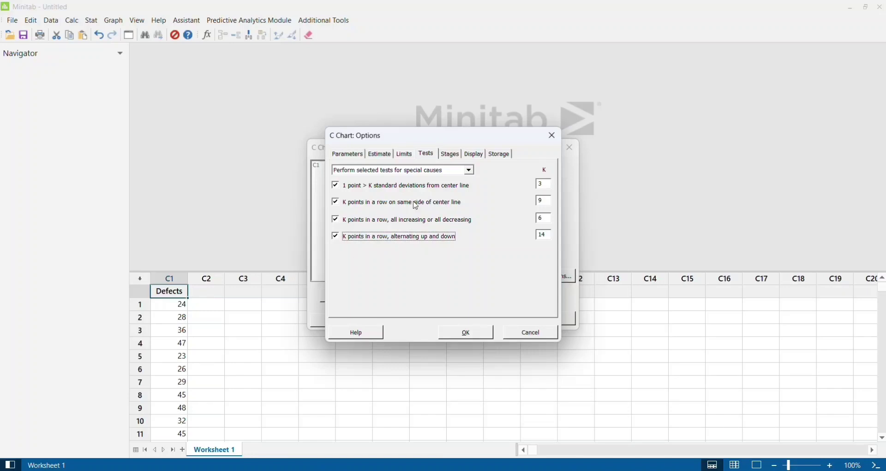
click(473, 336)
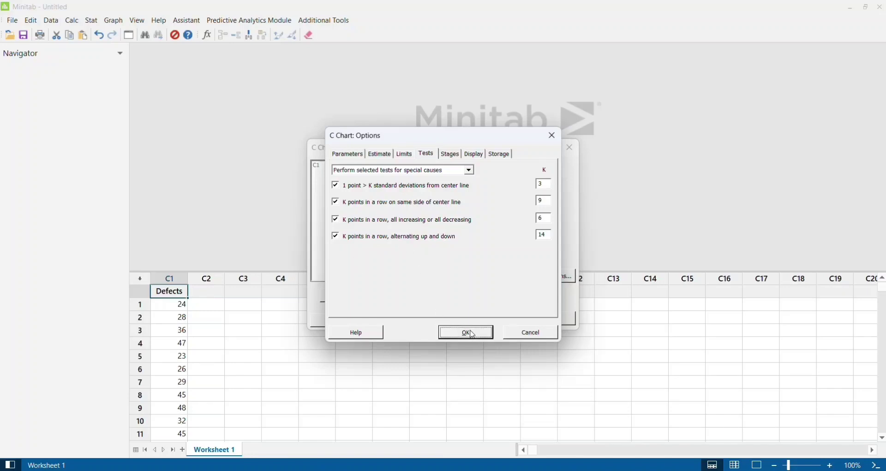
Step: Generate the C chart of Defects with the accepted options and copy the resulting graph
click(481, 321)
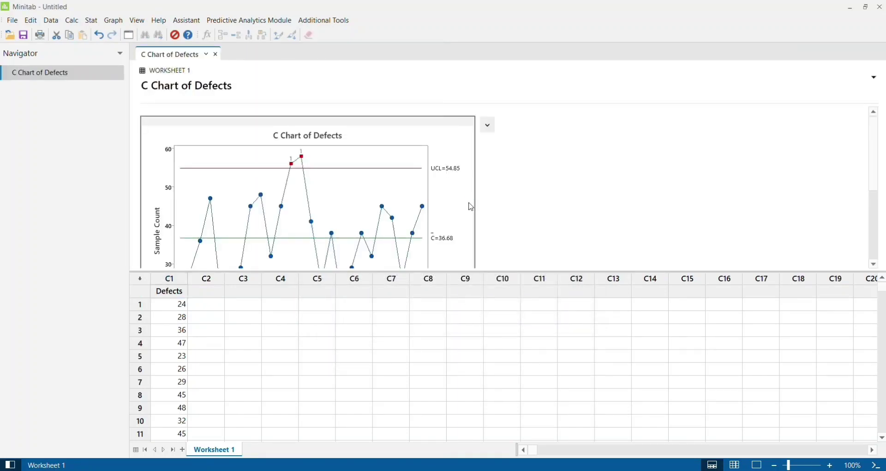
right_click(456, 136)
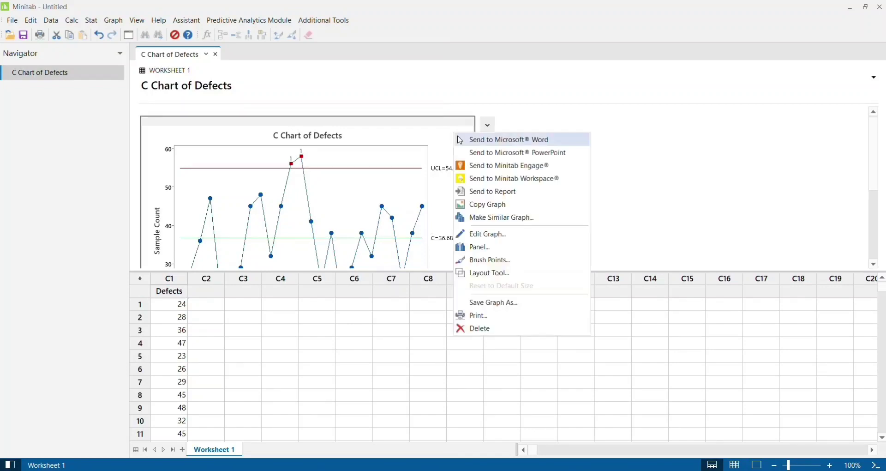
click(494, 211)
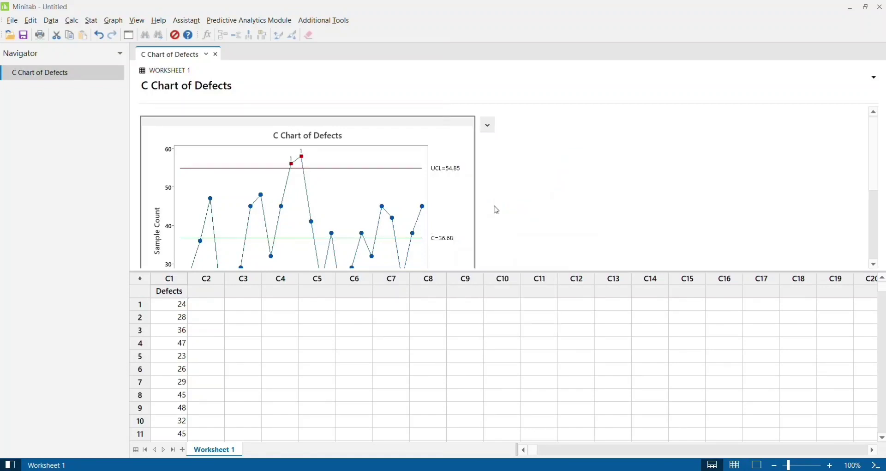
Step: Switch to Excel, paste the copied Minitab graph at cell X8 of the C Chart sheet, beside the existing chart, and deselect it
key(alt+Tab)
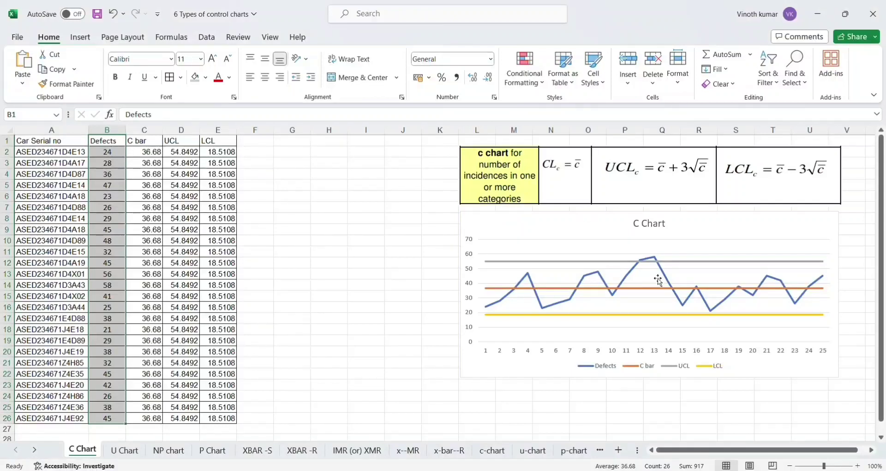
scroll(659, 280, right, 5)
scroll(658, 279, right, 3)
click(543, 223)
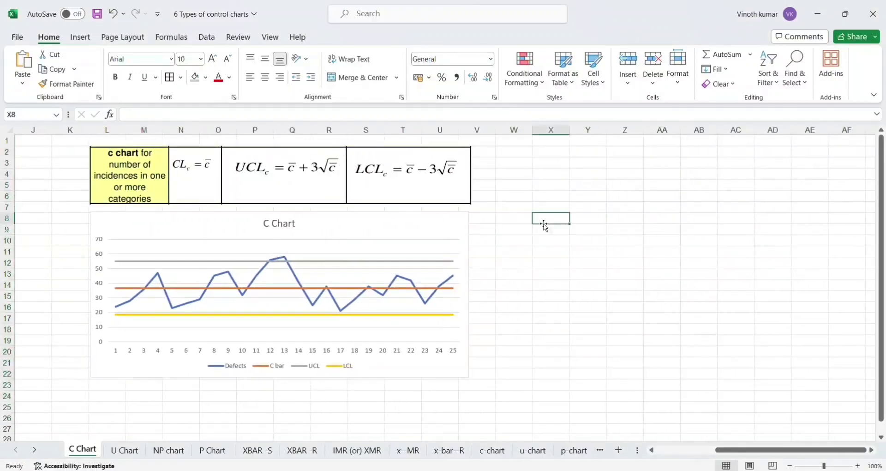
key(ctrl+v)
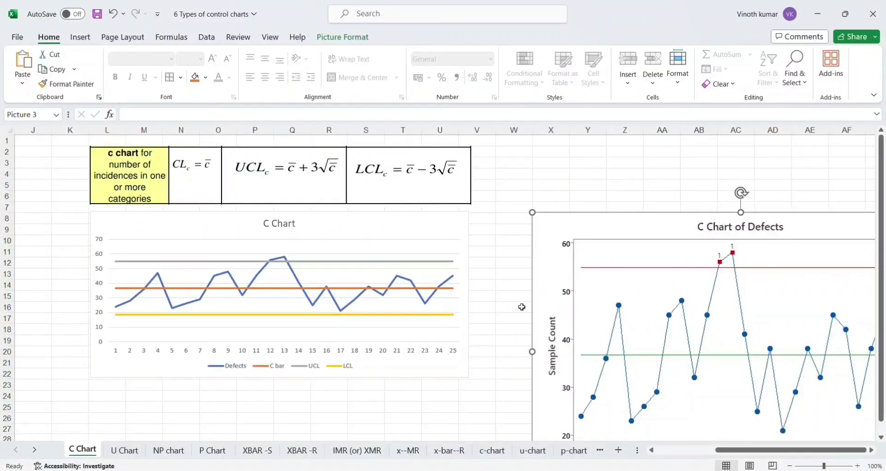
scroll(521, 306, right, 3)
scroll(522, 306, right, 3)
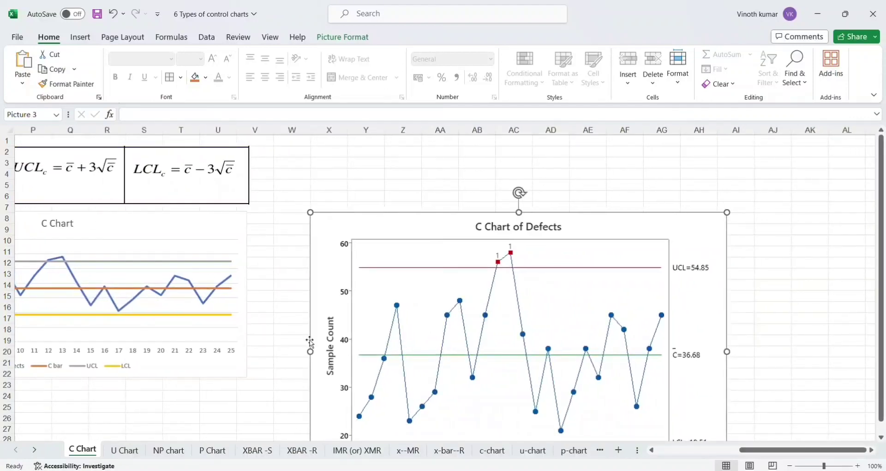
click(267, 356)
Step: Review the Minitab C chart against the Excel defects data and examine the C bar formula in cell C2
key(Home)
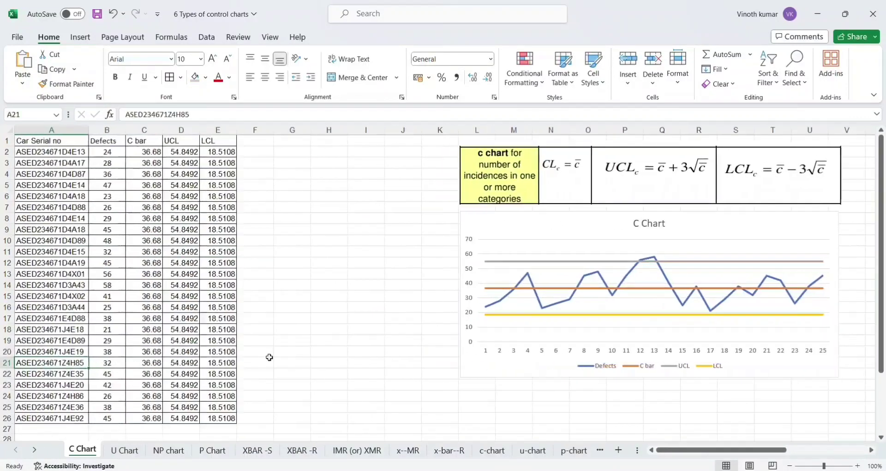
key(ctrl+Home)
key(alt+Tab)
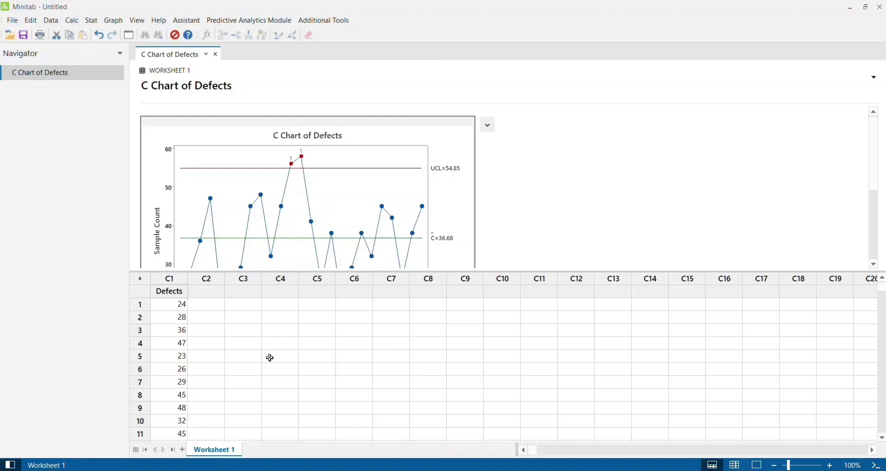
key(alt+Tab)
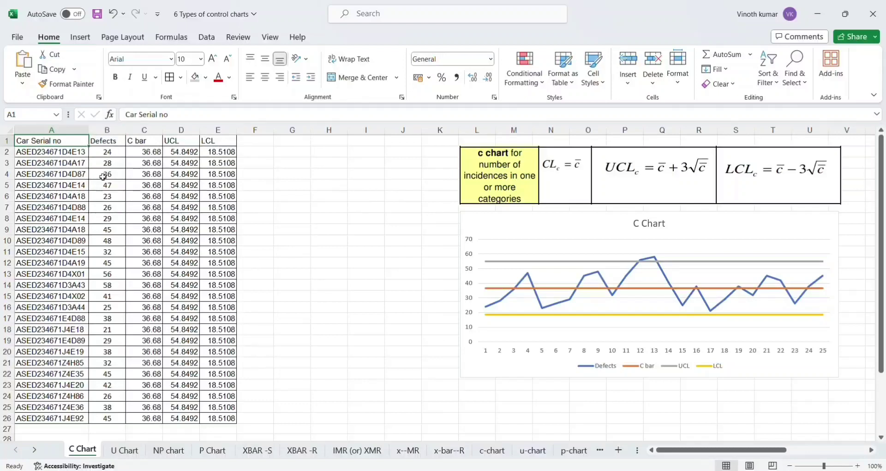
click(139, 149)
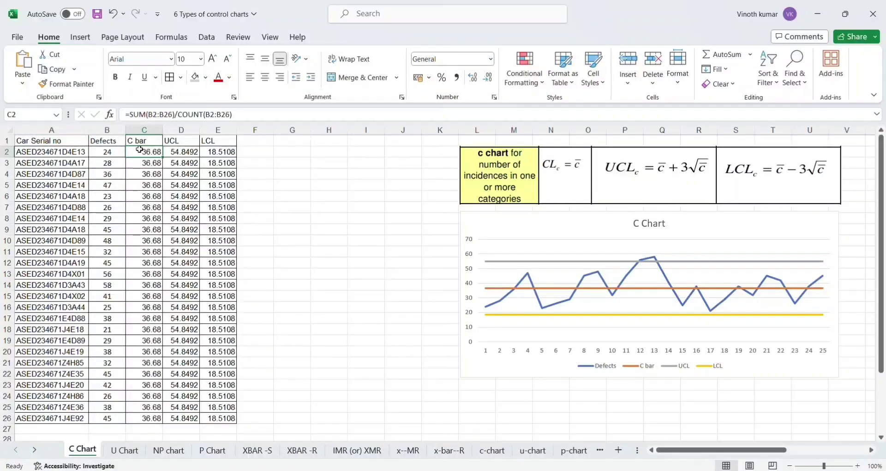